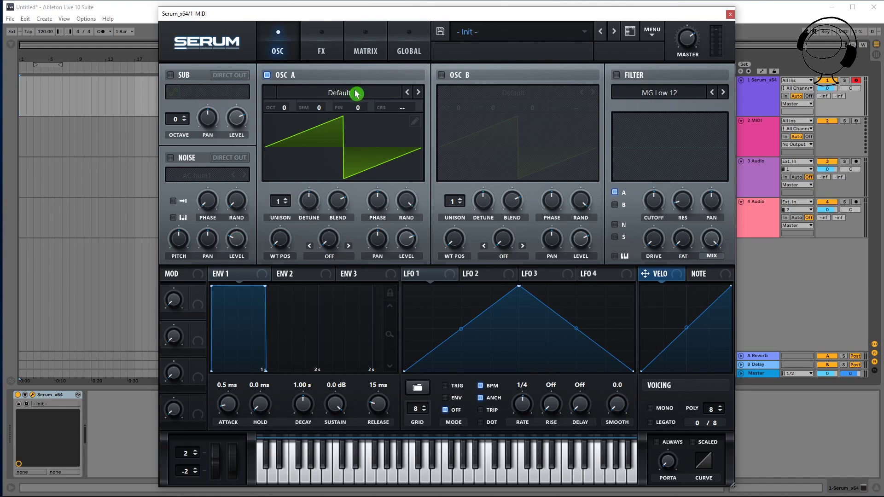
pyautogui.click(380, 96)
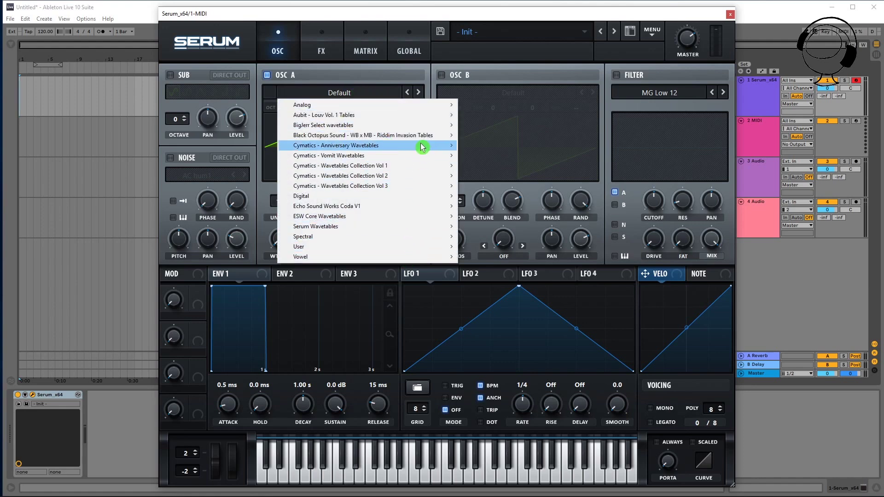
pyautogui.click(394, 71)
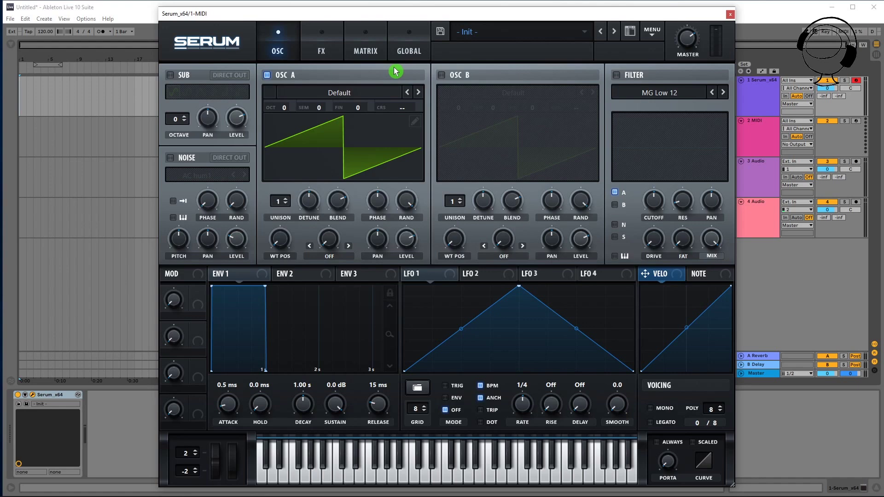
pyautogui.click(415, 481)
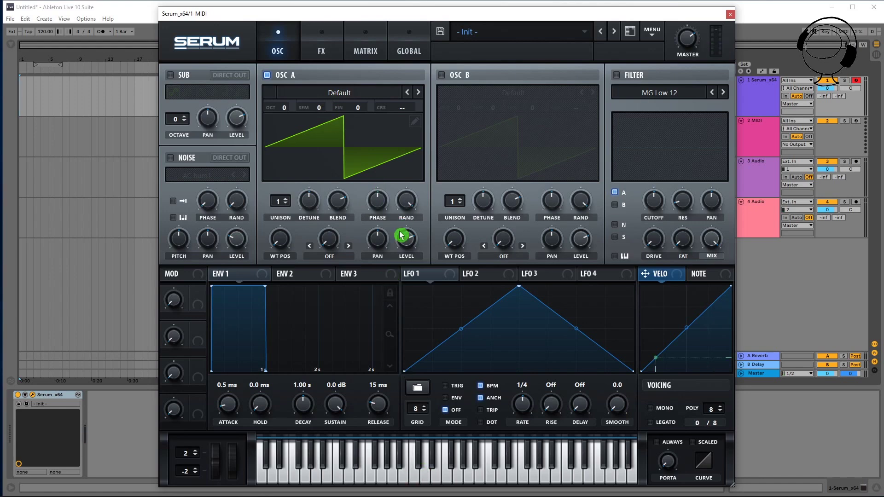
# Turn oscillator A's level fully down and modulate it with LFO 1, running at a 1/32 rate in Trig mode.
pyautogui.moveTo(410, 237); pyautogui.dragTo(396, 318)
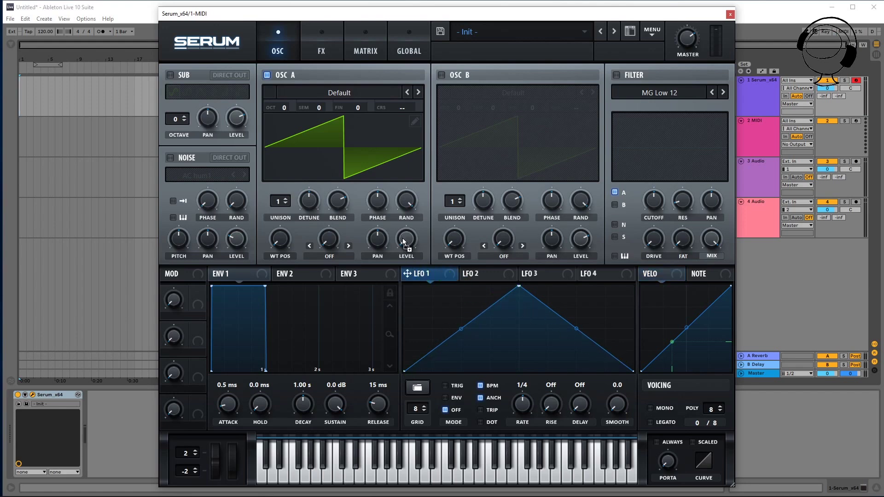
pyautogui.moveTo(404, 239); pyautogui.dragTo(405, 240)
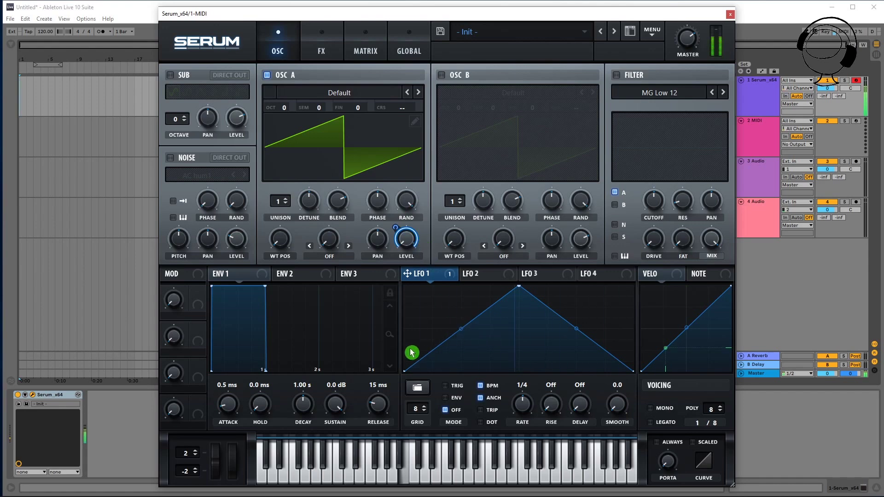
pyautogui.moveTo(527, 401)
pyautogui.mouseDown()
pyautogui.moveTo(545, 412)
pyautogui.moveTo(524, 402)
pyautogui.mouseUp()
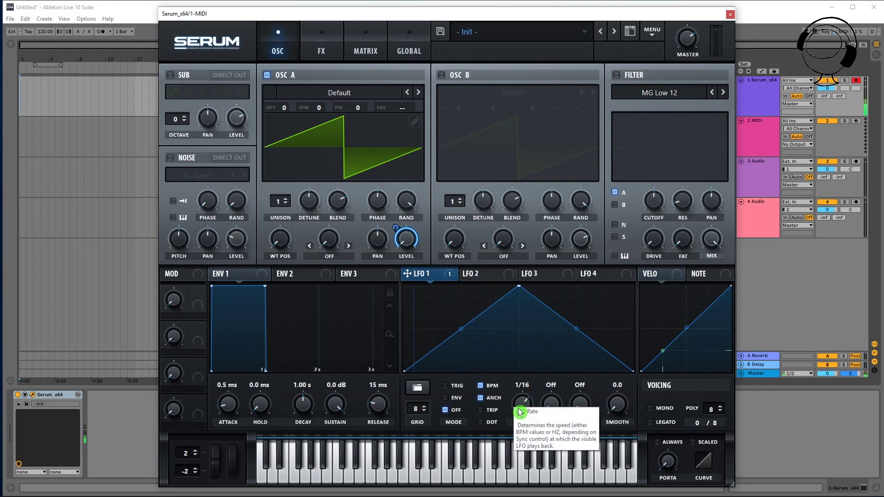
pyautogui.click(529, 357)
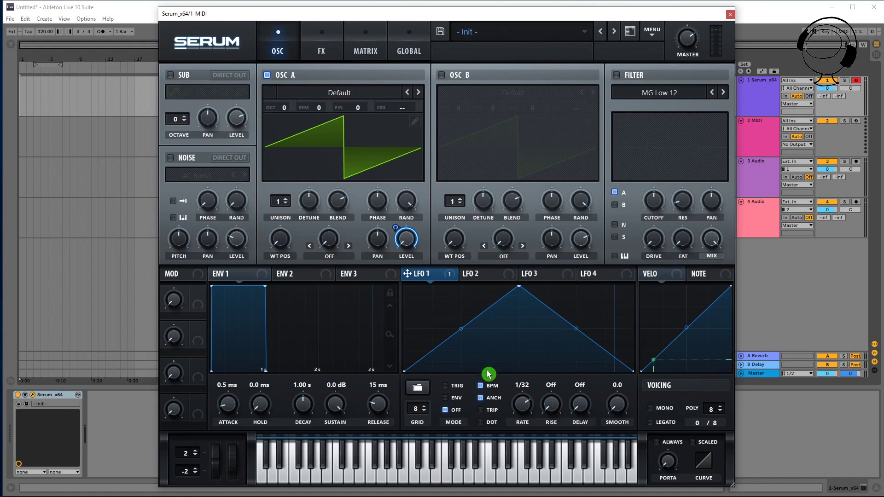
pyautogui.click(446, 387)
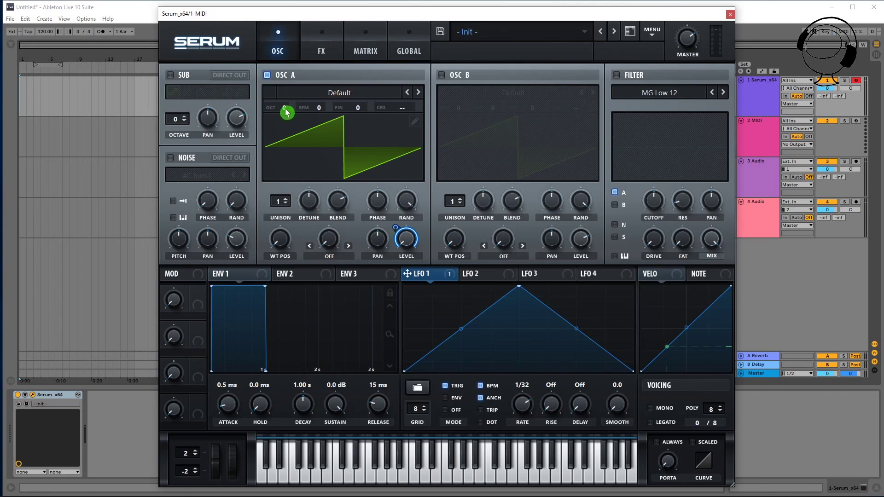
# Set oscillator A to octave +2 with 3 unison voices and adjust its detune.
pyautogui.moveTo(285, 112)
pyautogui.mouseDown()
pyautogui.moveTo(287, 82)
pyautogui.moveTo(286, 133)
pyautogui.moveTo(292, 121)
pyautogui.mouseUp()
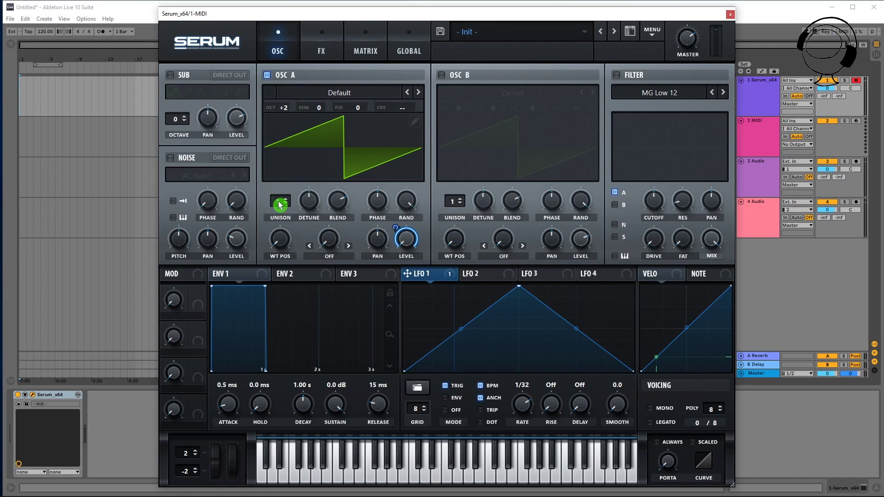
pyautogui.moveTo(288, 208); pyautogui.dragTo(278, 178)
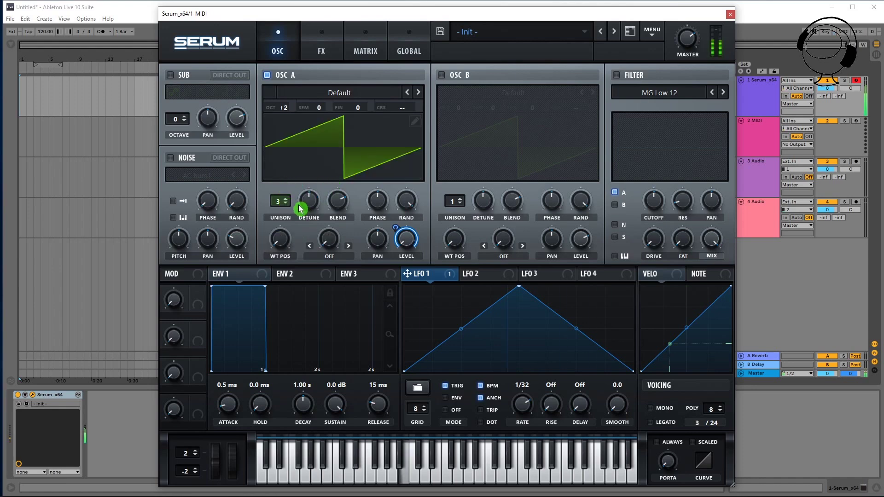
pyautogui.moveTo(310, 201)
pyautogui.mouseDown()
pyautogui.moveTo(309, 230)
pyautogui.moveTo(311, 206)
pyautogui.mouseUp()
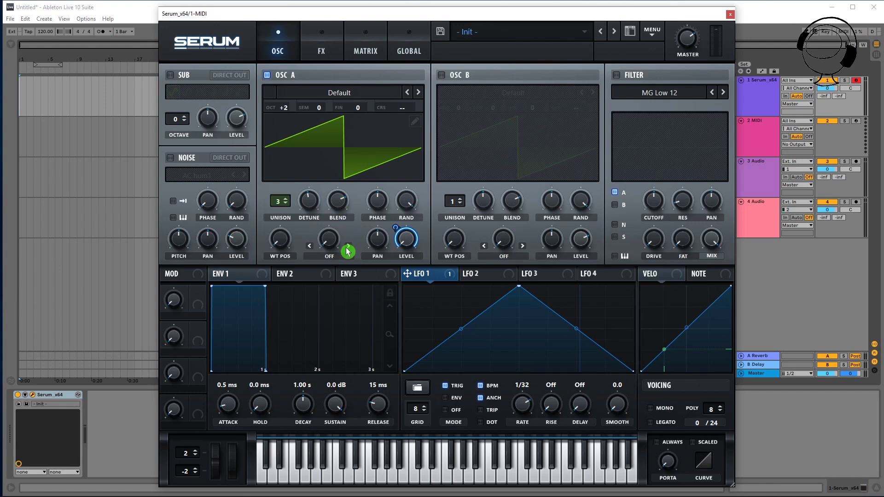
# Enable the sub oscillator at octave -1 and set oscillator A's warp mode to FM Sub Osc.
pyautogui.click(170, 75)
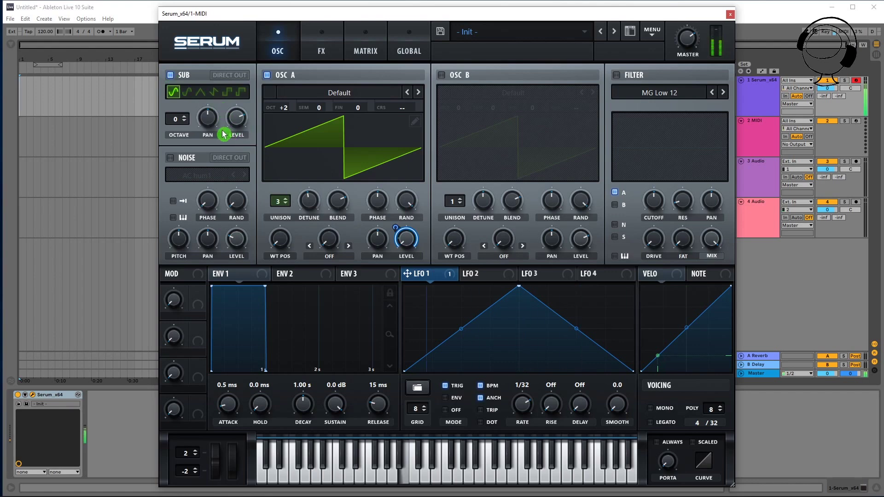
pyautogui.moveTo(176, 124); pyautogui.dragTo(181, 117)
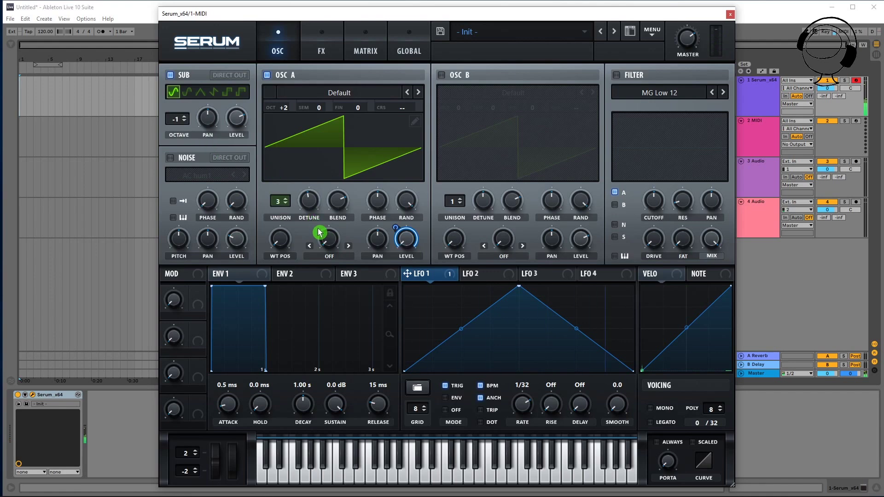
pyautogui.click(330, 259)
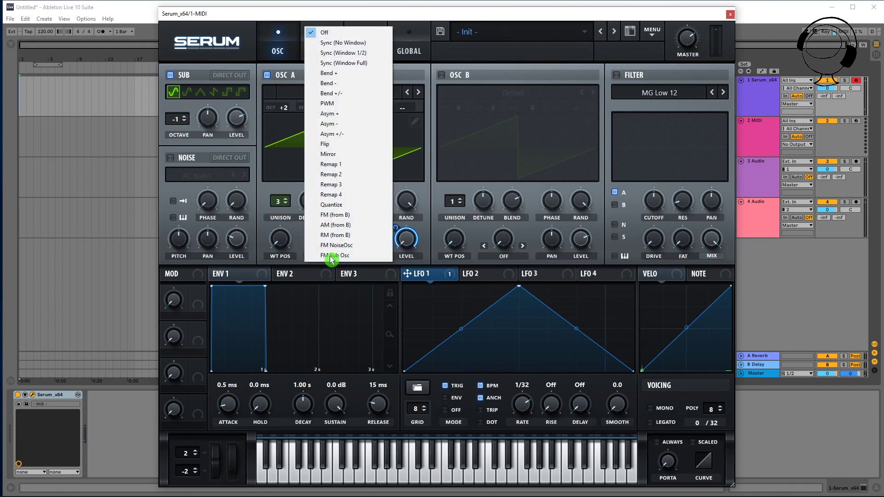
pyautogui.click(359, 259)
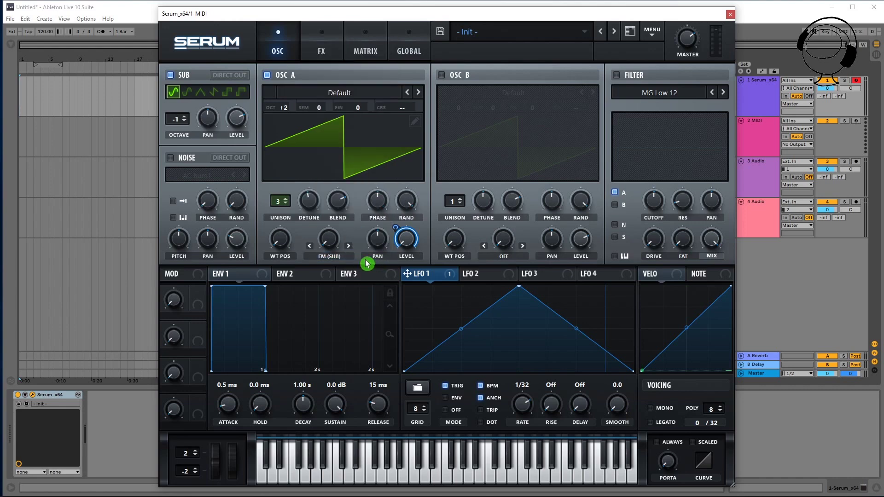
# Raise oscillator A's FM (Sub) warp amount to about 29% and turn the sub oscillator's level fully down.
pyautogui.moveTo(329, 247); pyautogui.dragTo(326, 197)
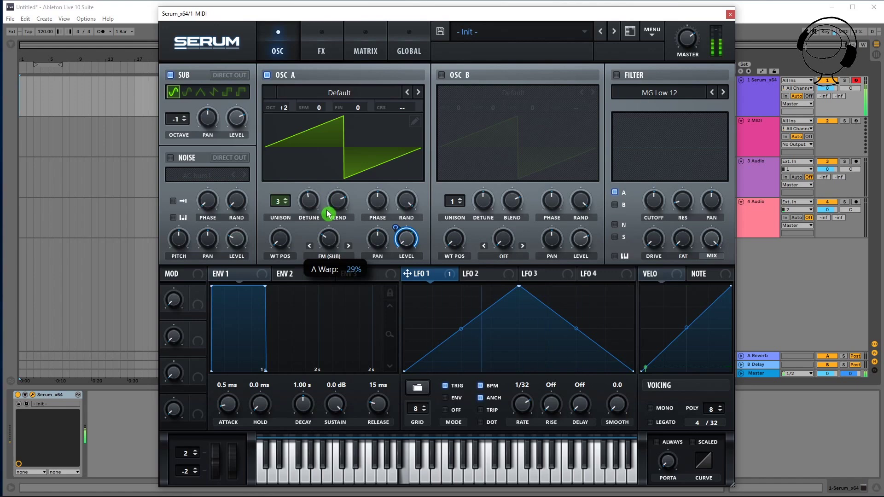
pyautogui.moveTo(328, 213); pyautogui.dragTo(328, 213)
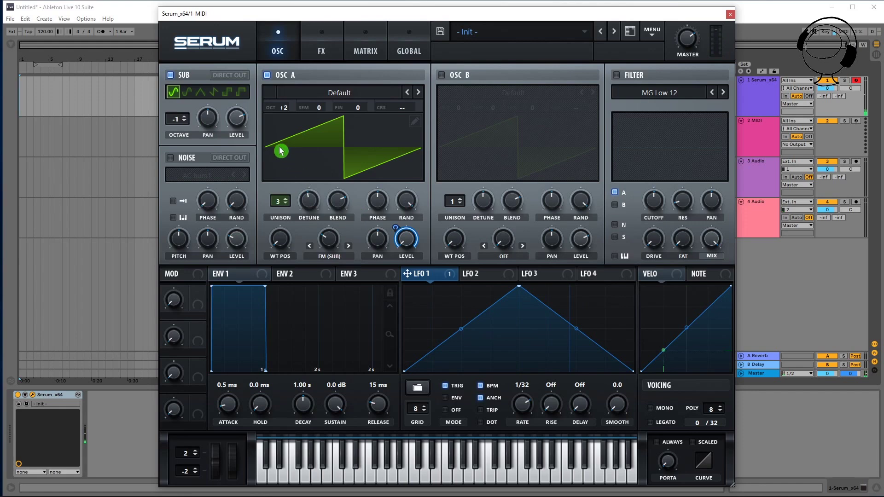
pyautogui.moveTo(237, 119); pyautogui.dragTo(239, 263)
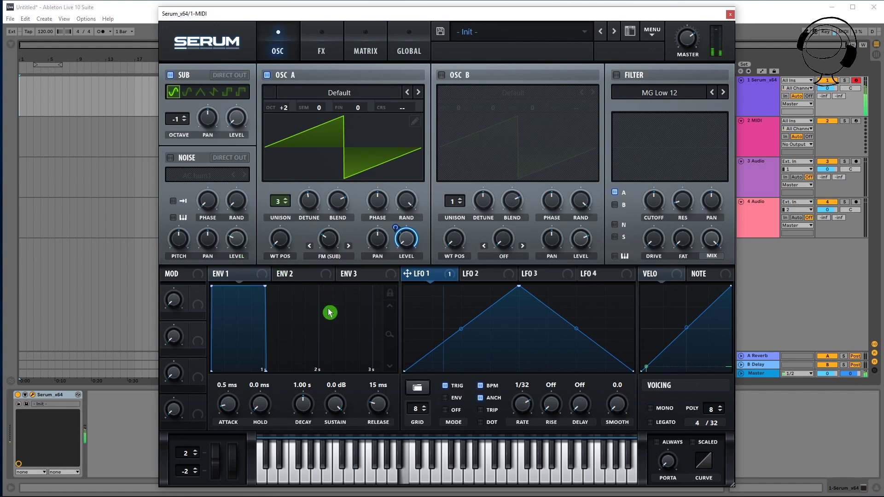
# Assign Envelope 2 to oscillator A's FM (Sub) warp amount and reduce the modulation depth.
pyautogui.click(295, 274)
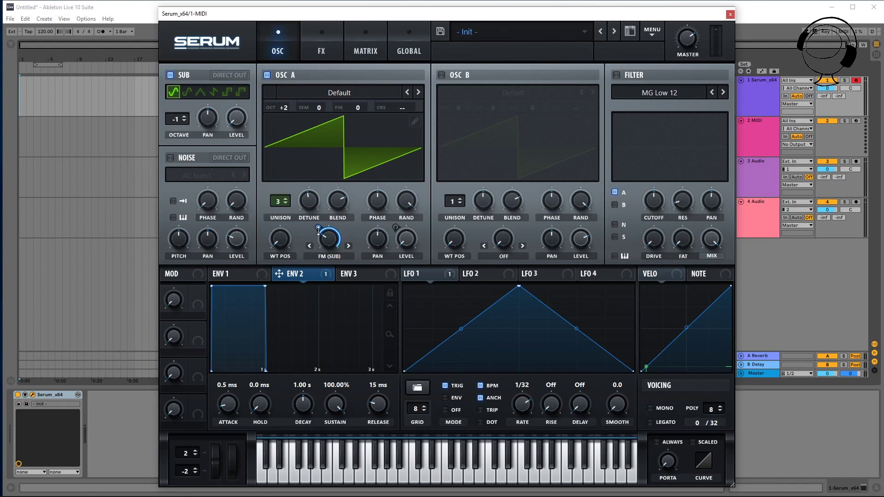
pyautogui.rightClick(324, 239)
pyautogui.click(319, 230)
pyautogui.moveTo(318, 229); pyautogui.dragTo(319, 245)
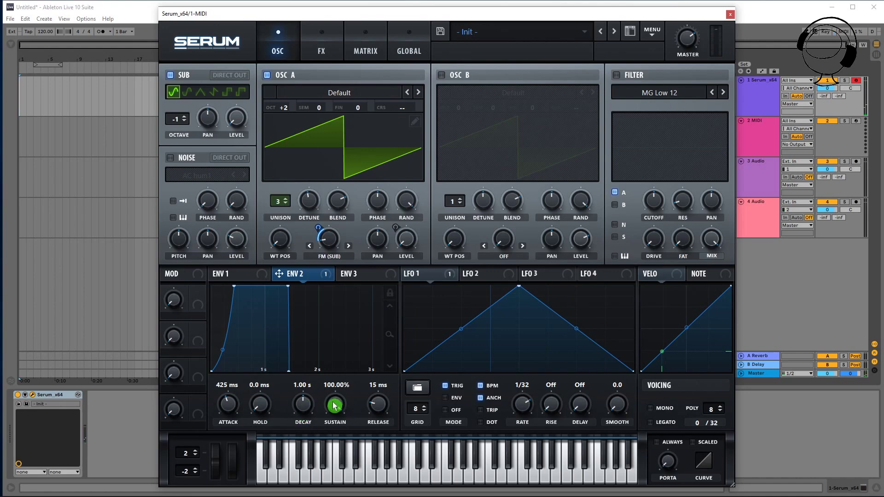
# Shape Envelope 2 with a 108 ms attack, outward attack curve, 361 ms decay and 663 ms release, and readjust oscillator A's FM warp amount.
pyautogui.moveTo(302, 403); pyautogui.dragTo(303, 408)
pyautogui.moveTo(377, 406)
pyautogui.mouseDown()
pyautogui.moveTo(372, 376)
pyautogui.moveTo(373, 390)
pyautogui.mouseUp()
pyautogui.moveTo(328, 245); pyautogui.dragTo(319, 239)
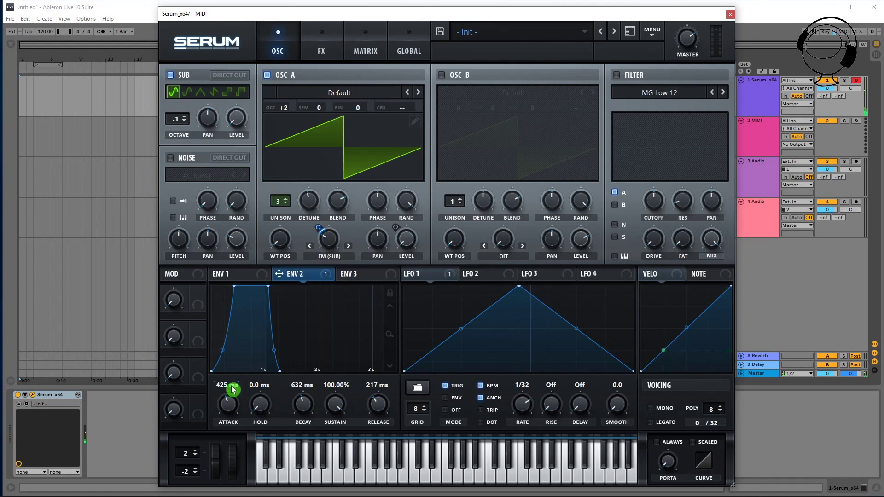
pyautogui.moveTo(233, 388); pyautogui.dragTo(232, 407)
pyautogui.moveTo(222, 338); pyautogui.dragTo(232, 335)
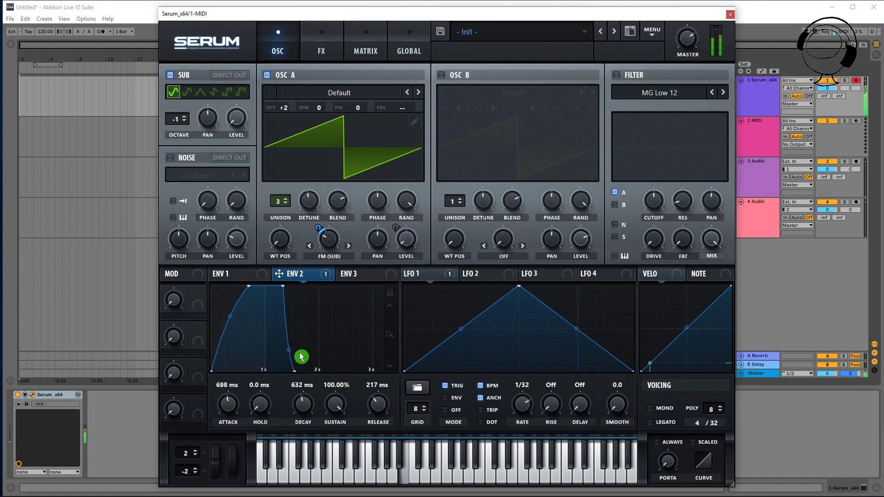
pyautogui.moveTo(378, 415); pyautogui.dragTo(378, 404)
pyautogui.moveTo(311, 410); pyautogui.dragTo(305, 414)
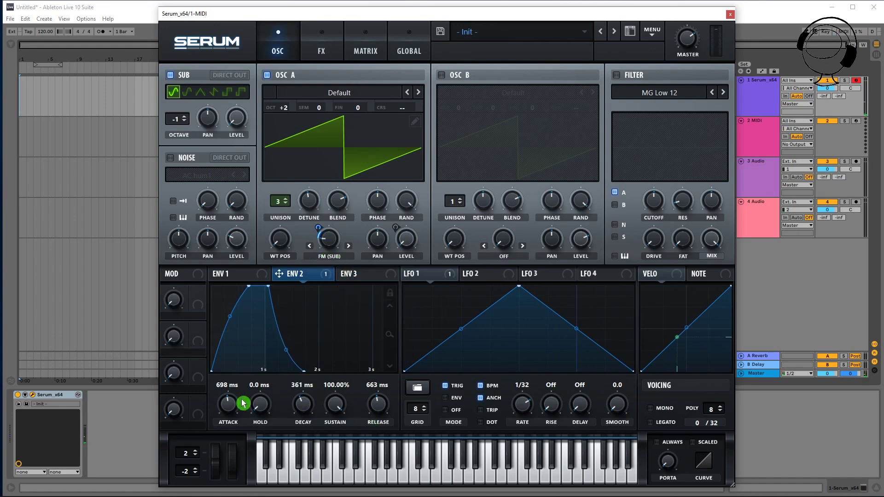
pyautogui.moveTo(227, 405); pyautogui.dragTo(229, 417)
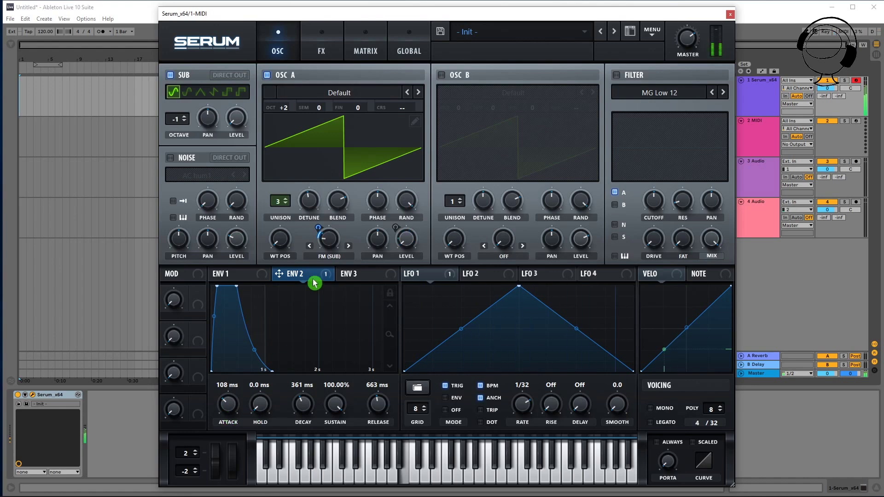
pyautogui.click(330, 243)
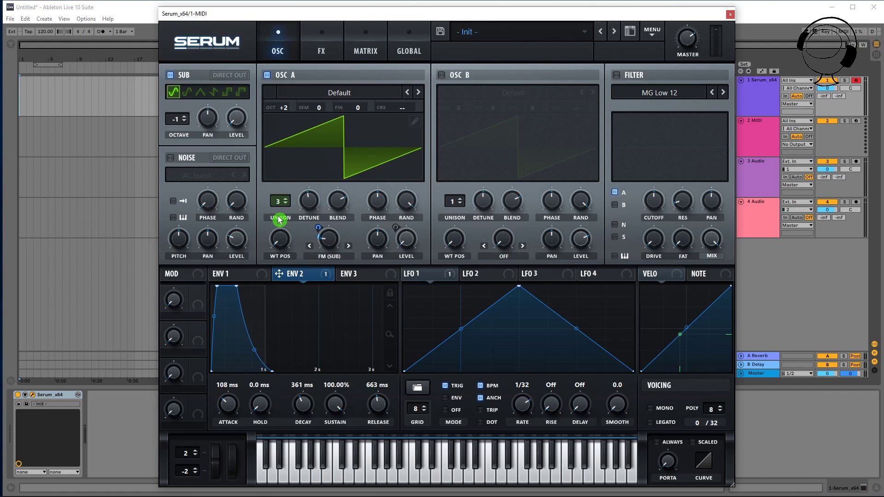
# Enable the noise oscillator and load the BrightWhite sample from the Analog group.
pyautogui.click(169, 159)
pyautogui.click(221, 178)
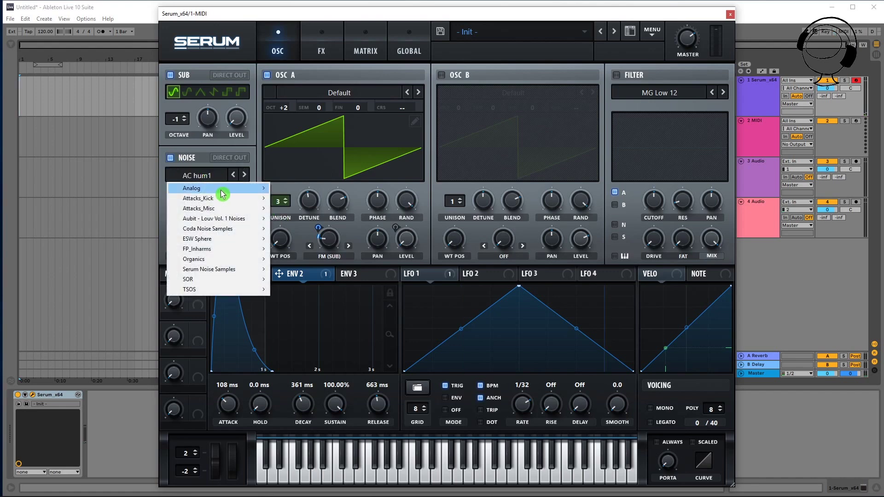
pyautogui.moveTo(222, 191)
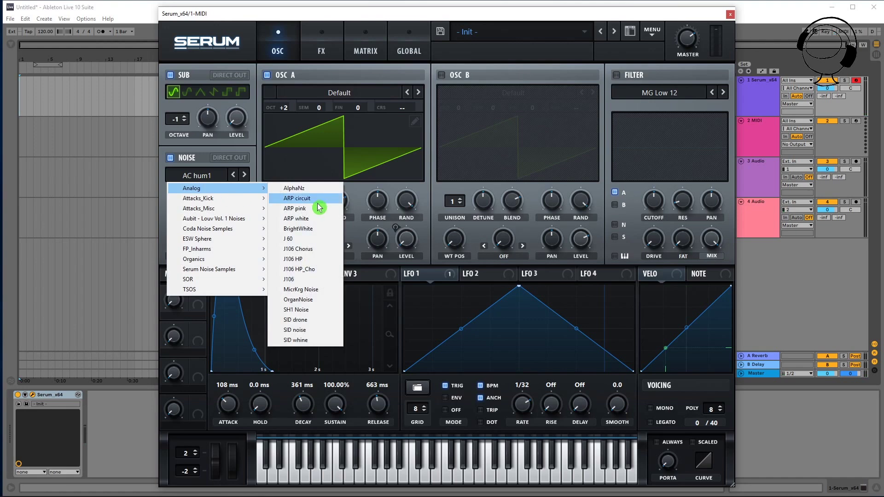
pyautogui.click(313, 229)
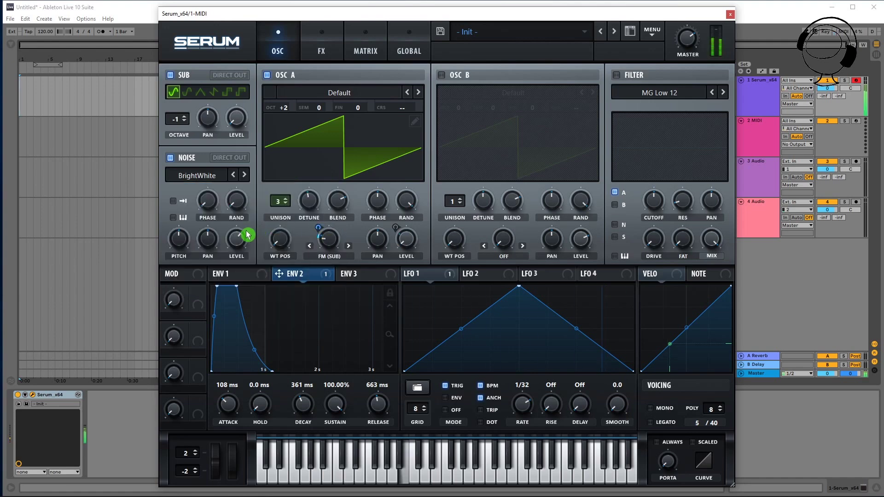
# Raise the noise oscillator's level to about 71%, turn on its keyboard pitch tracking and increase its pitch.
pyautogui.moveTo(242, 239)
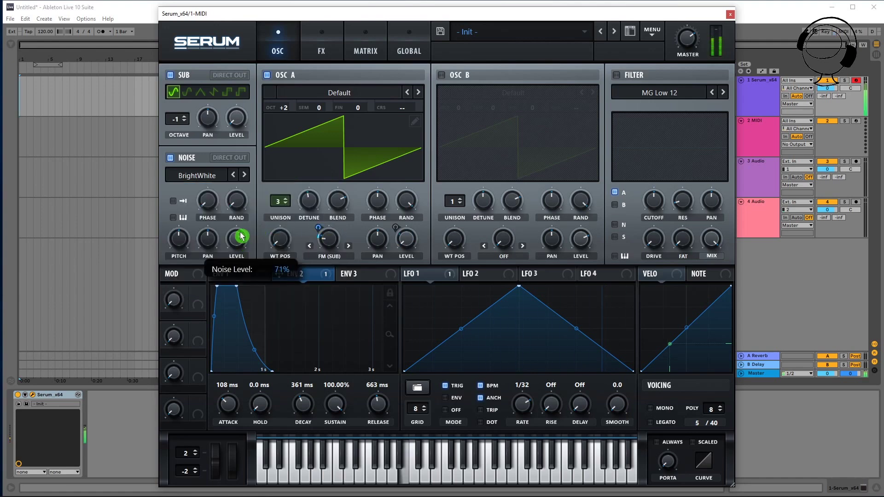
pyautogui.click(173, 218)
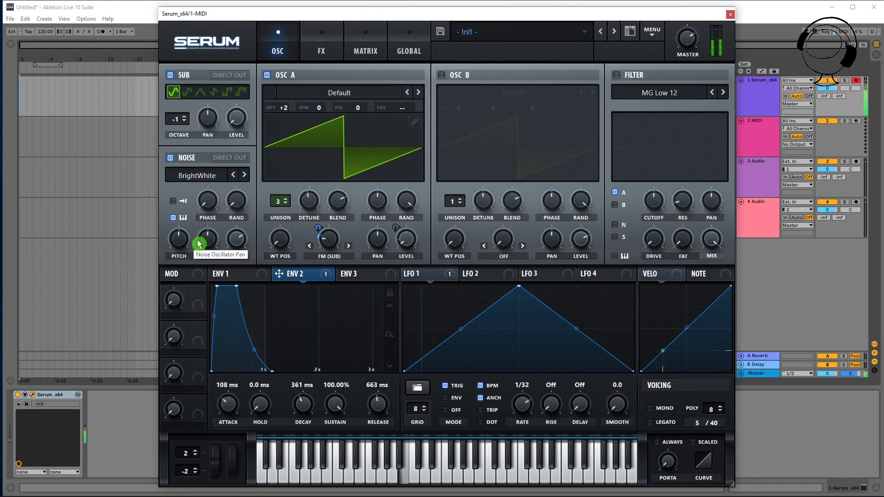
pyautogui.moveTo(181, 243); pyautogui.dragTo(183, 225)
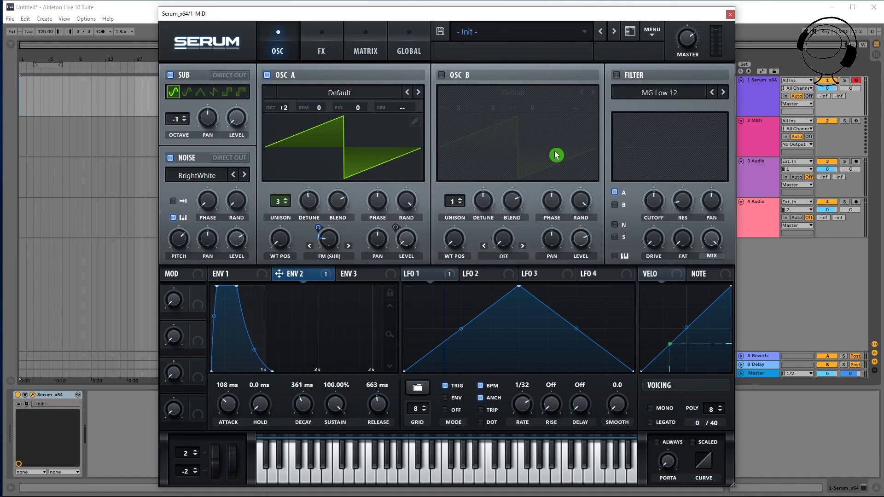
# Enable the filter, set its type to High 12 and route the noise oscillator through it.
pyautogui.click(616, 75)
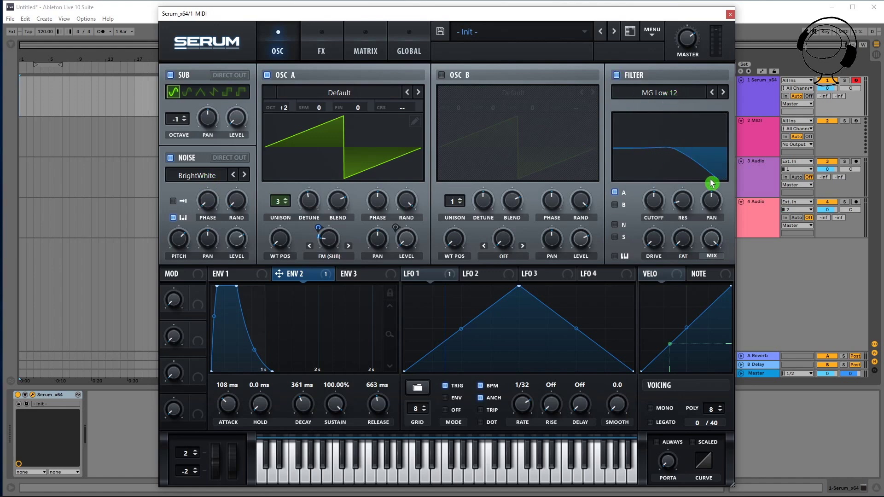
pyautogui.click(657, 93)
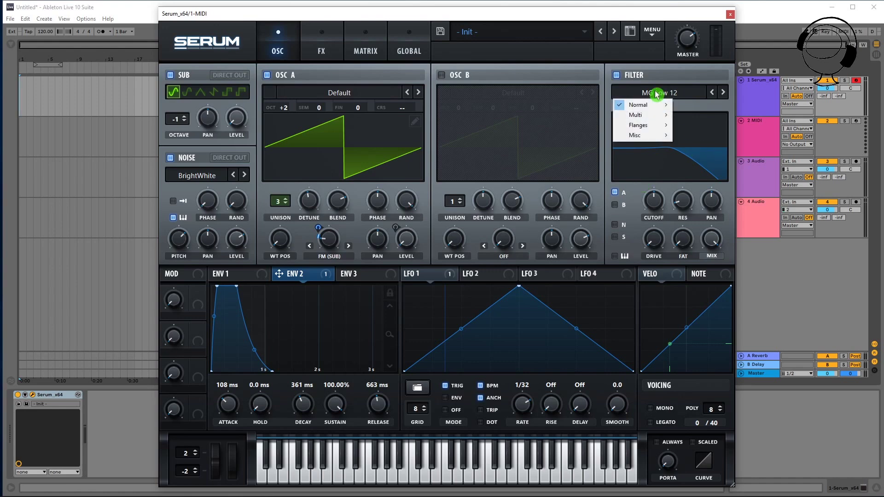
pyautogui.moveTo(660, 109)
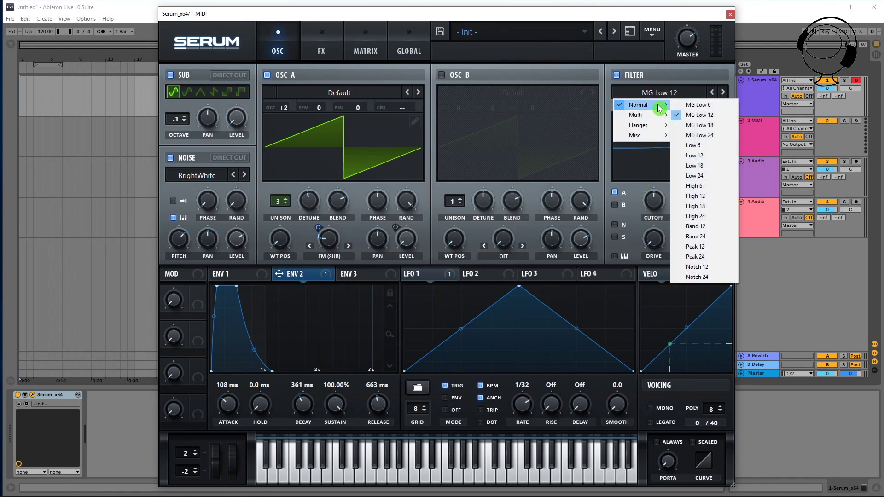
pyautogui.click(695, 197)
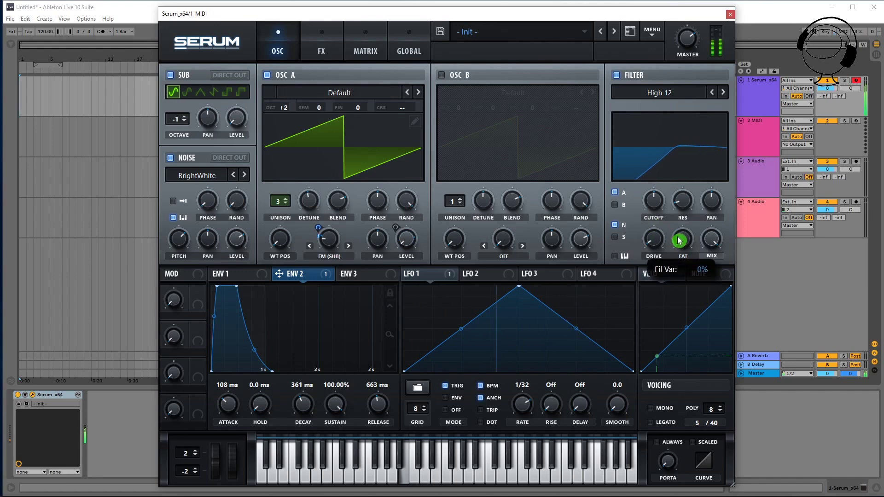
# Raise the filter's cutoff and resonance slightly.
pyautogui.scroll(3, 654, 199)
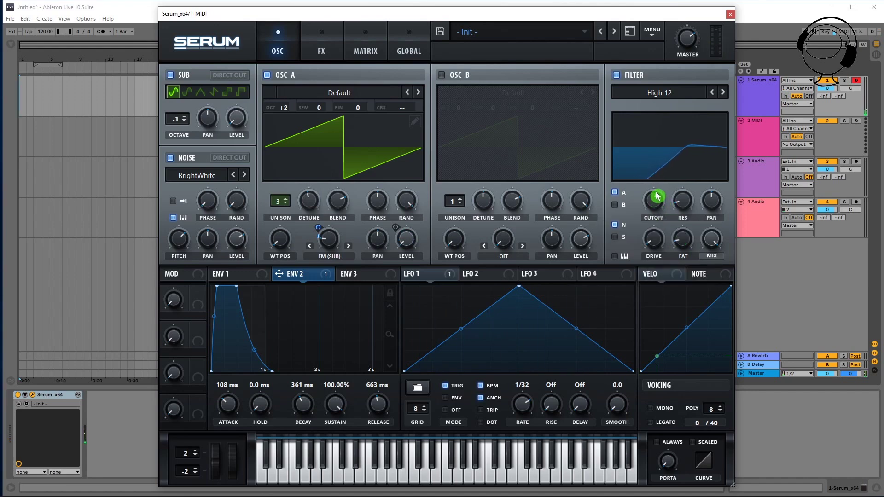
pyautogui.moveTo(686, 207); pyautogui.dragTo(684, 192)
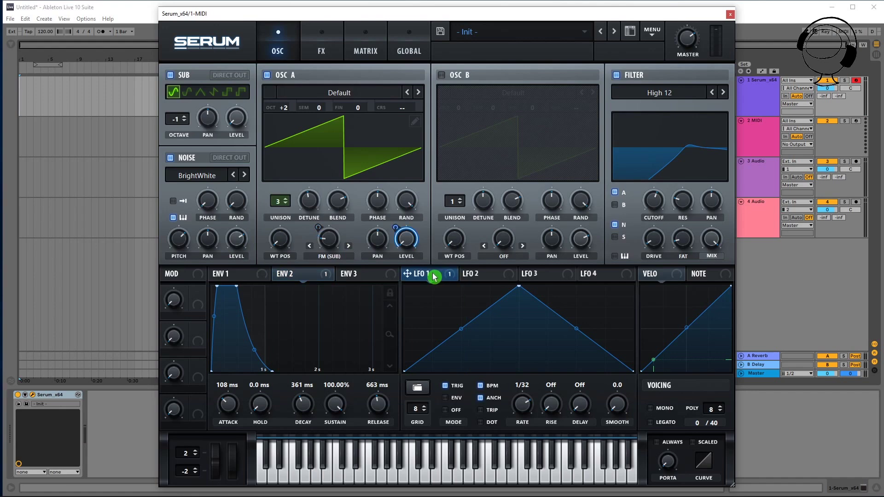
# Modulate the noise oscillator's level with LFO 1, rebalancing the base level and setting the modulation depth to about 43.
pyautogui.moveTo(233, 246); pyautogui.dragTo(231, 241)
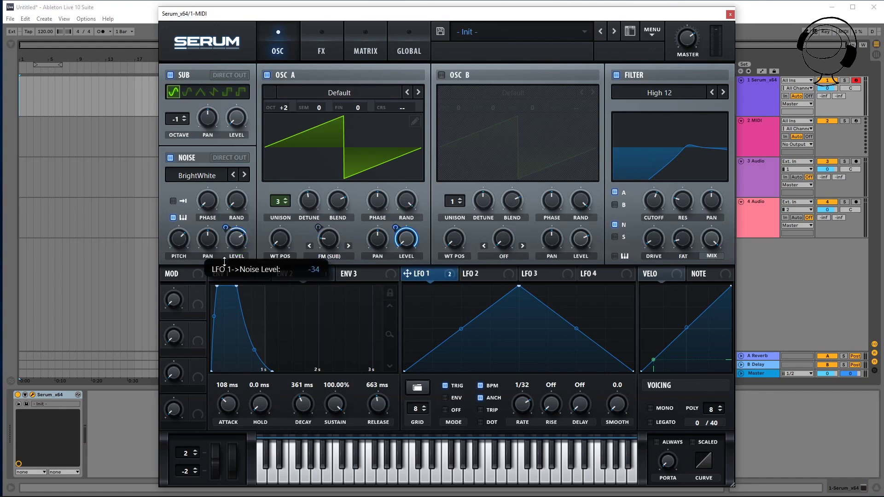
pyautogui.moveTo(236, 242); pyautogui.dragTo(234, 311)
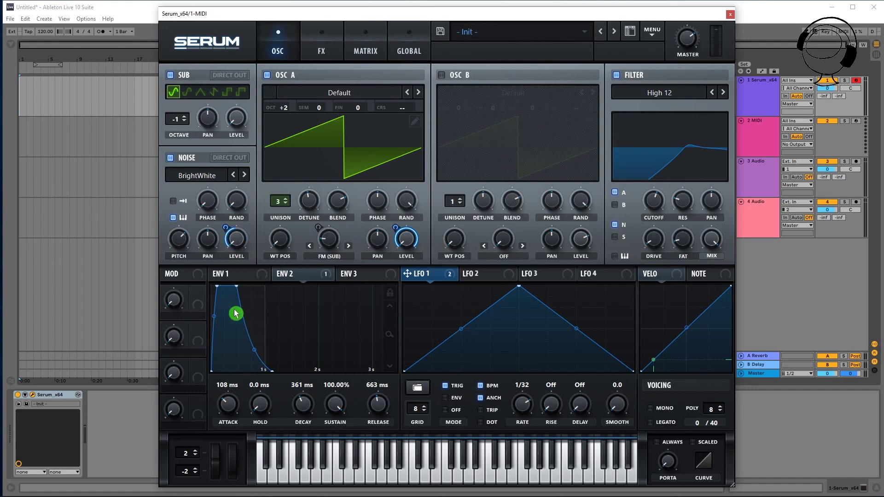
pyautogui.moveTo(223, 210); pyautogui.dragTo(237, 203)
pyautogui.click(244, 239)
pyautogui.moveTo(244, 247); pyautogui.dragTo(249, 228)
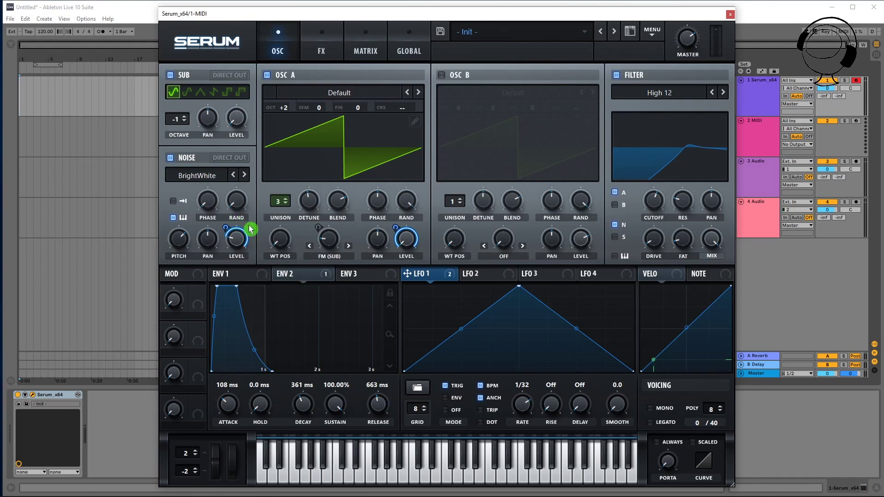
pyautogui.moveTo(236, 243)
pyautogui.mouseDown()
pyautogui.moveTo(226, 237)
pyautogui.moveTo(225, 247)
pyautogui.mouseUp()
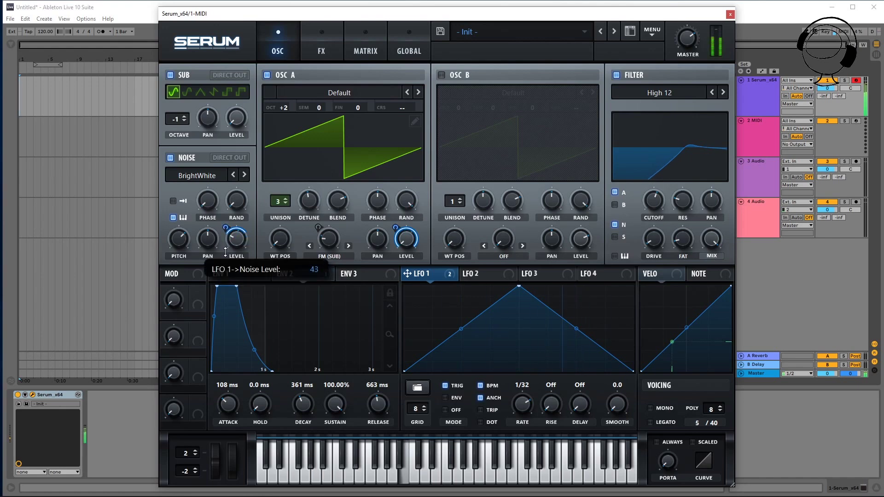
pyautogui.moveTo(225, 250); pyautogui.dragTo(225, 251)
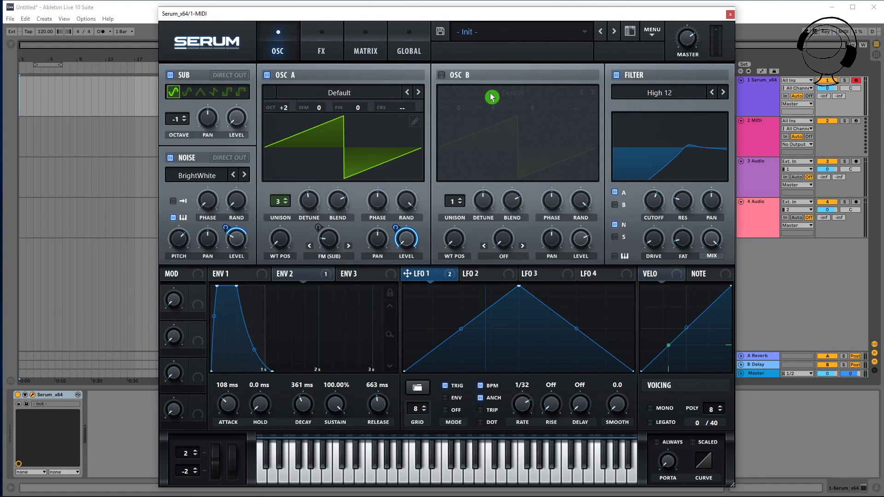
# Enable oscillator B, load the Dist C2 wavetable from the Digital group and raise its octave to +2.
pyautogui.click(442, 76)
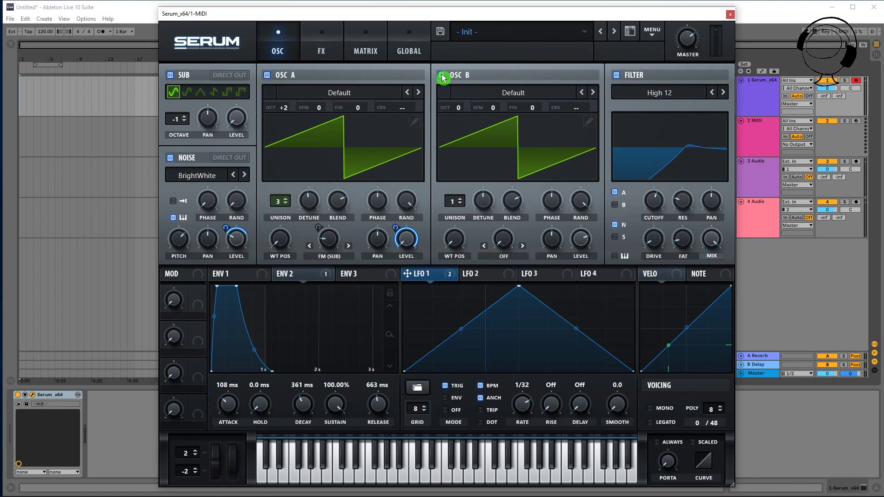
pyautogui.click(533, 94)
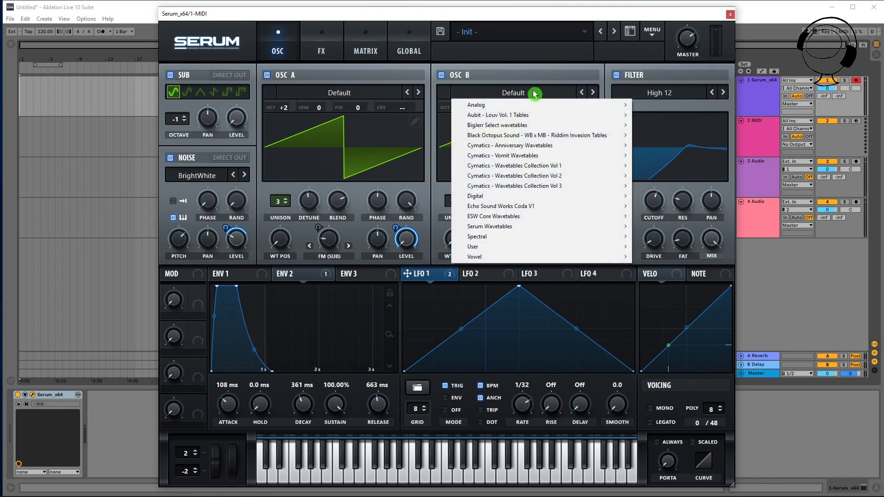
pyautogui.moveTo(528, 108)
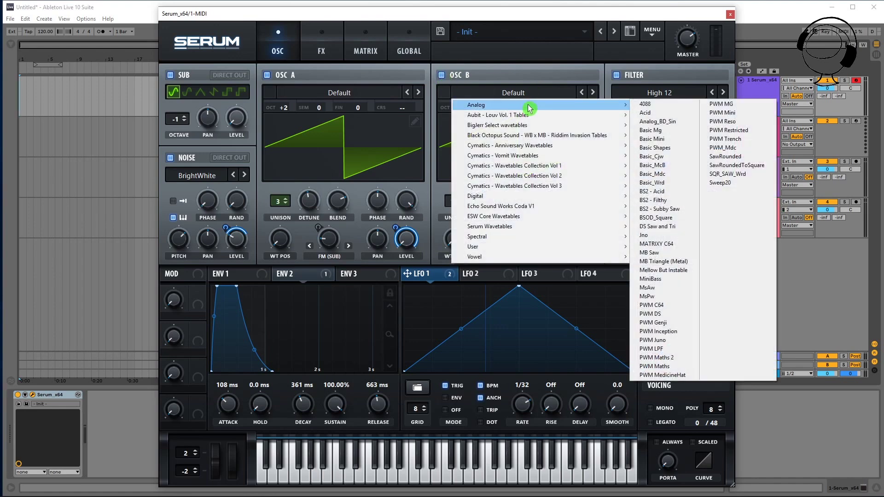
pyautogui.moveTo(520, 201)
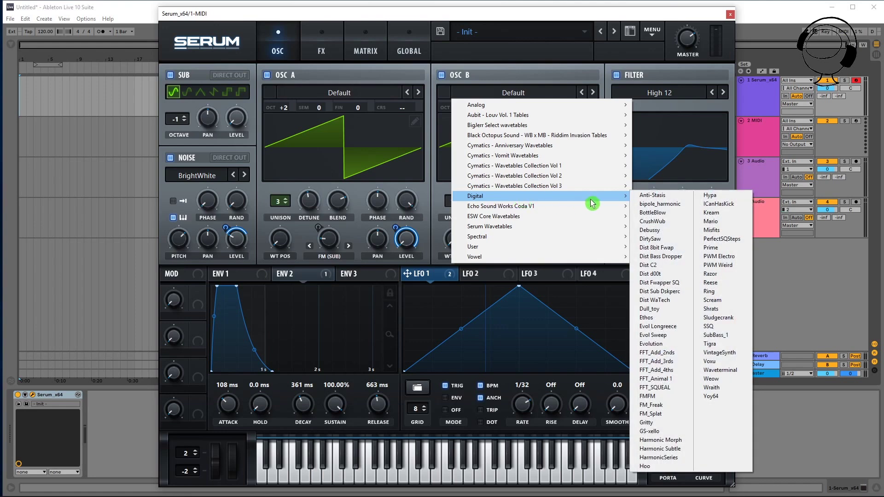
pyautogui.click(680, 270)
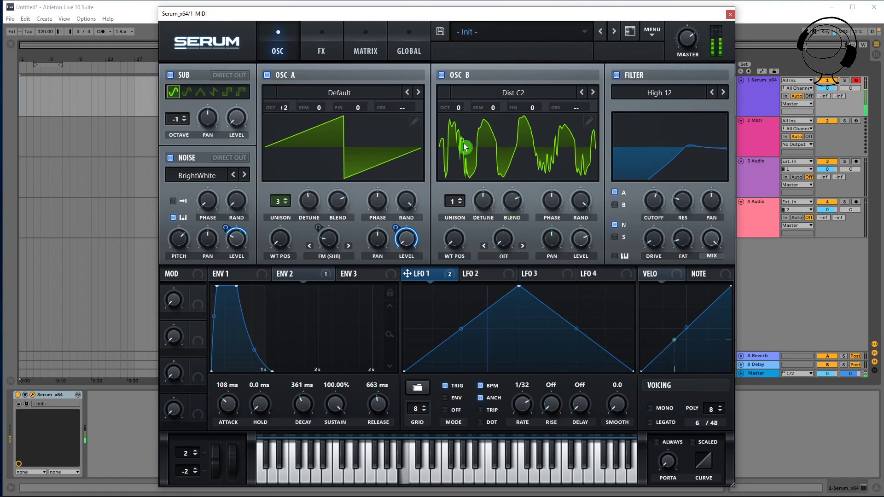
pyautogui.moveTo(459, 112); pyautogui.dragTo(465, 83)
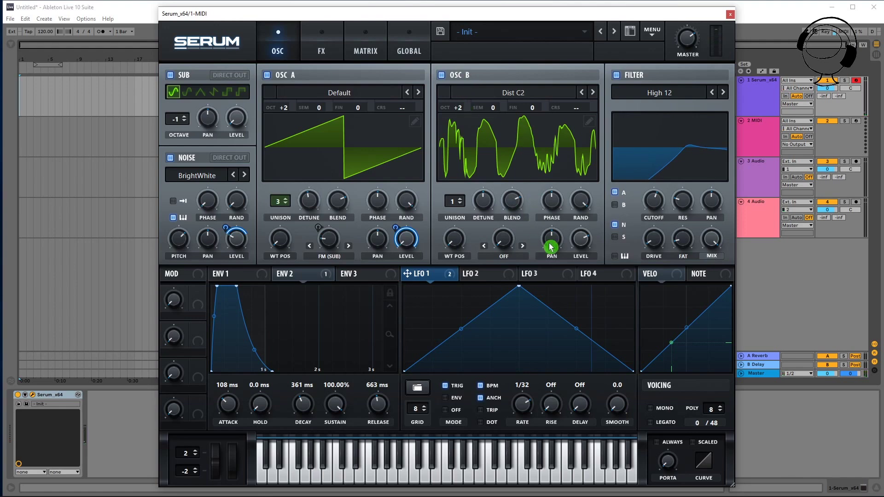
# Modulate oscillator B's level with LFO 1, lower its base level to about 3%, and compare the sound with the oscillator off and on.
pyautogui.moveTo(580, 241); pyautogui.dragTo(577, 247)
pyautogui.moveTo(428, 277); pyautogui.dragTo(575, 290)
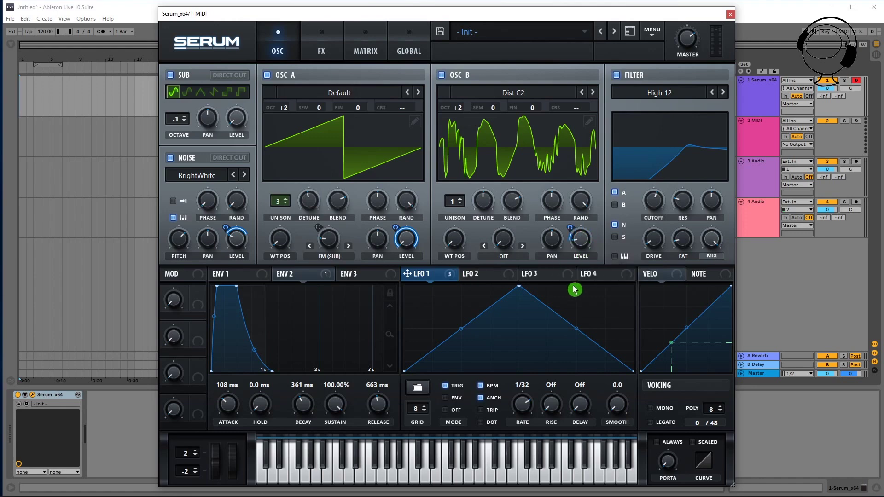
pyautogui.moveTo(579, 238); pyautogui.dragTo(579, 266)
pyautogui.moveTo(570, 228); pyautogui.dragTo(570, 222)
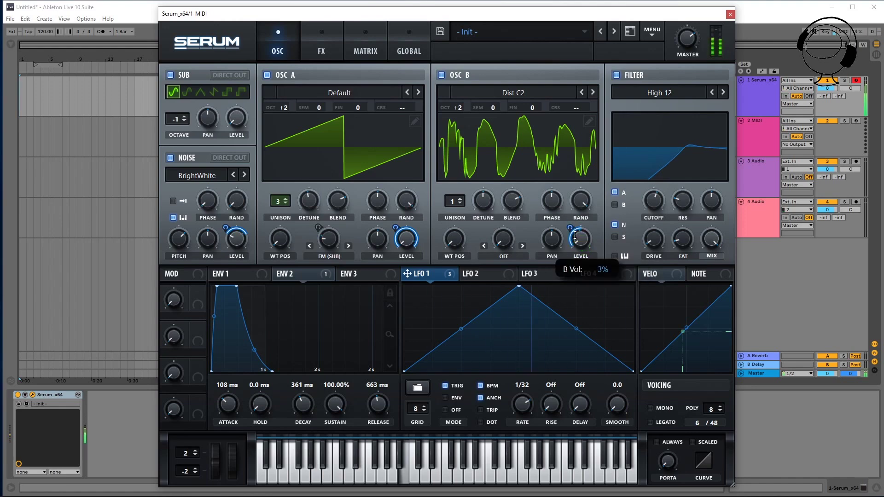
pyautogui.click(442, 75)
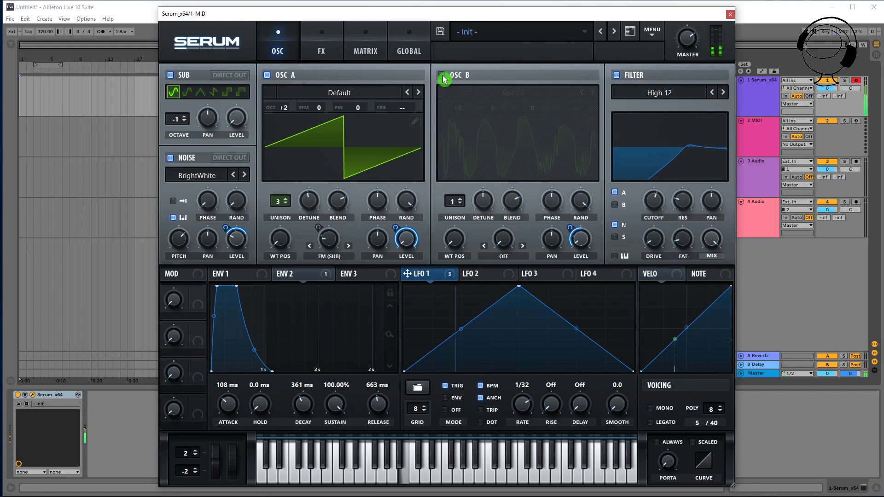
pyautogui.click(442, 77)
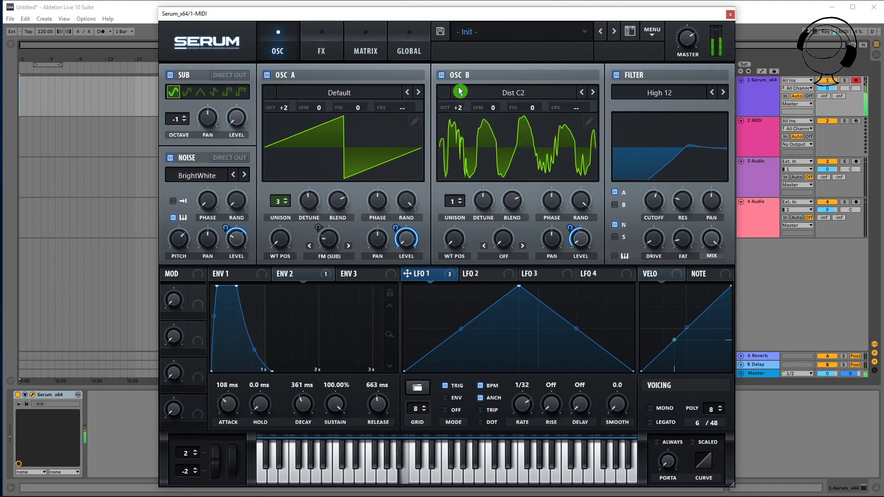
# Set oscillator B to 3 unison voices with less detune, and raise oscillator A's base level slightly.
pyautogui.click(460, 198)
pyautogui.click(460, 198)
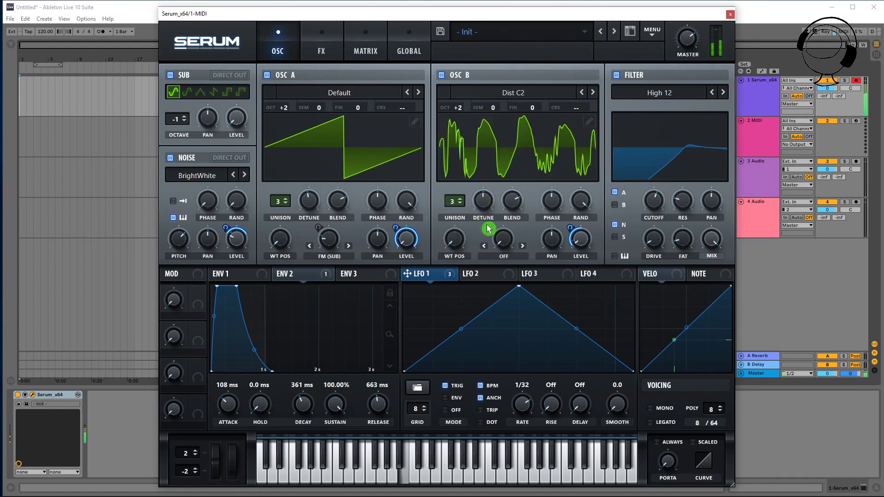
pyautogui.moveTo(489, 204); pyautogui.dragTo(482, 223)
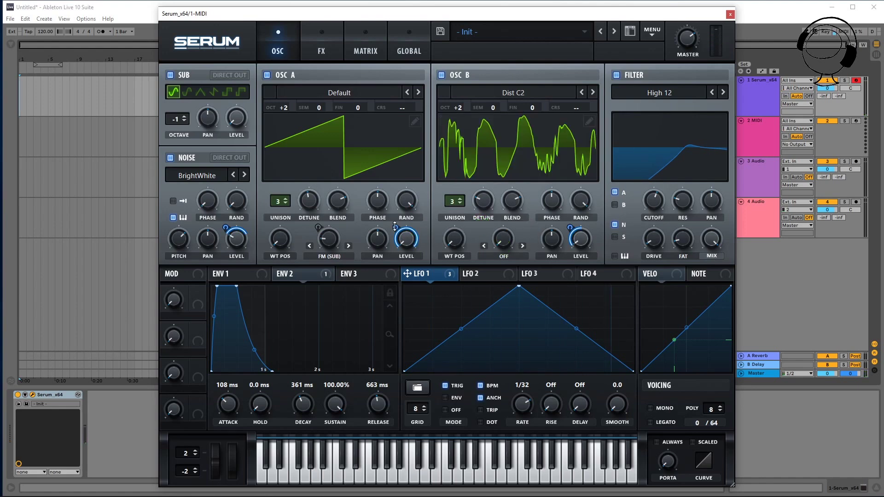
pyautogui.click(405, 244)
pyautogui.moveTo(405, 244); pyautogui.dragTo(407, 240)
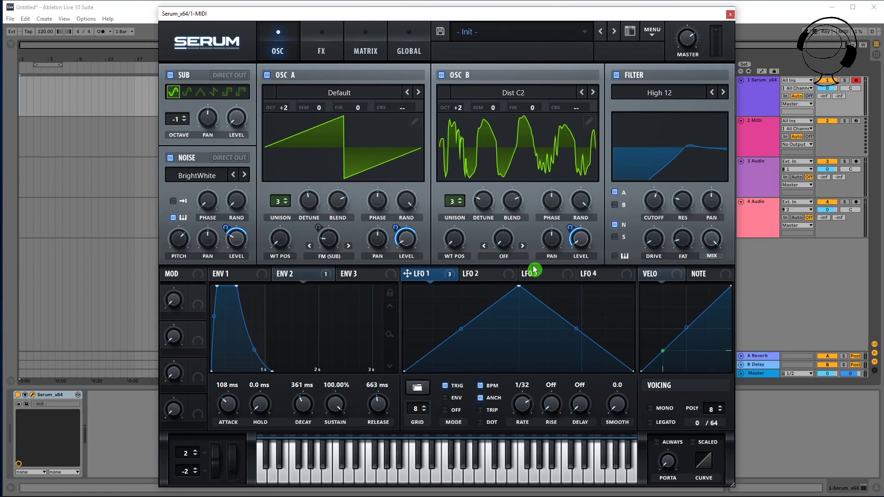
# Enable the Distortion effect and set its type to SoftClip.
pyautogui.click(329, 50)
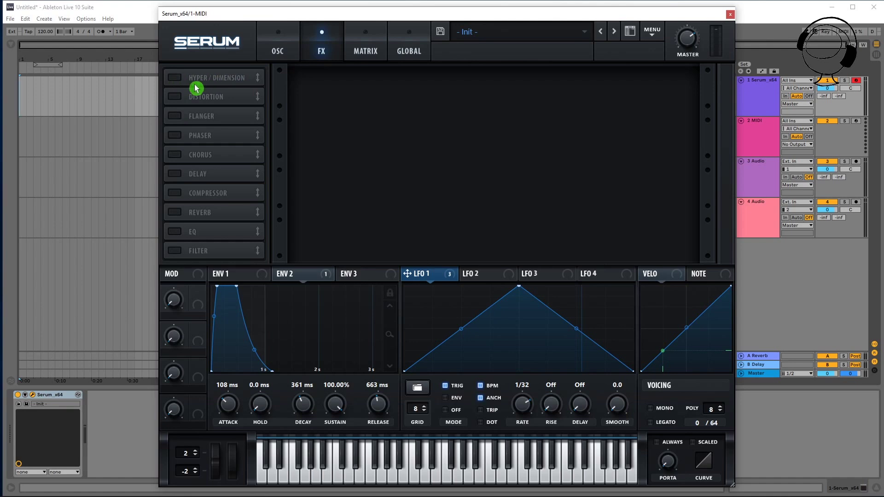
pyautogui.click(178, 96)
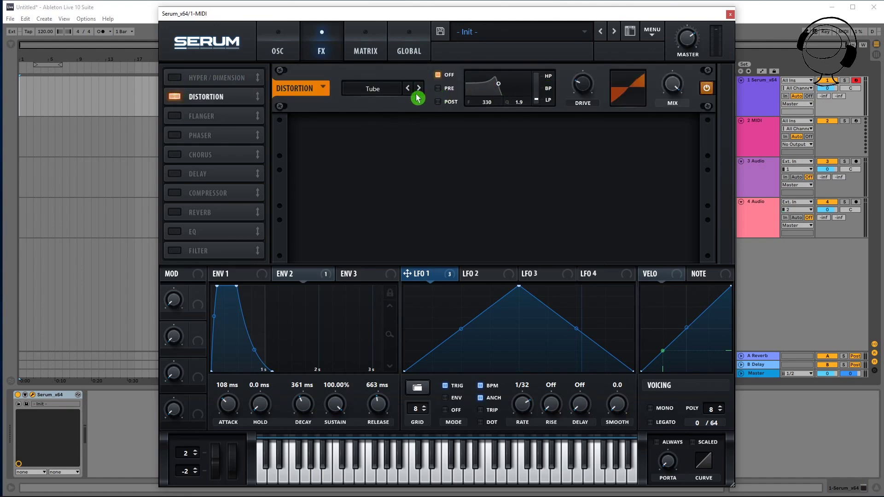
pyautogui.click(385, 91)
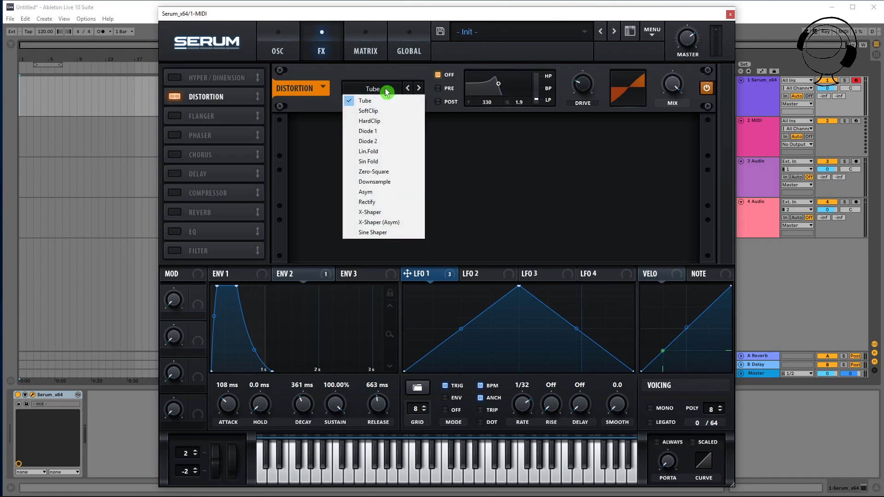
pyautogui.click(366, 112)
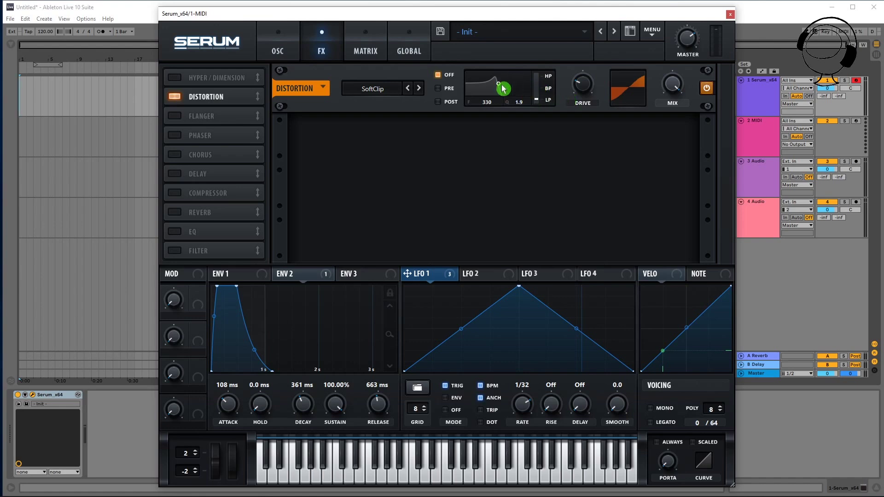
# Set the distortion's filter to Pre with a cutoff of about 10965 and Q of 0.8, and reduce the effect's mix.
pyautogui.click(450, 89)
pyautogui.moveTo(498, 86); pyautogui.dragTo(533, 95)
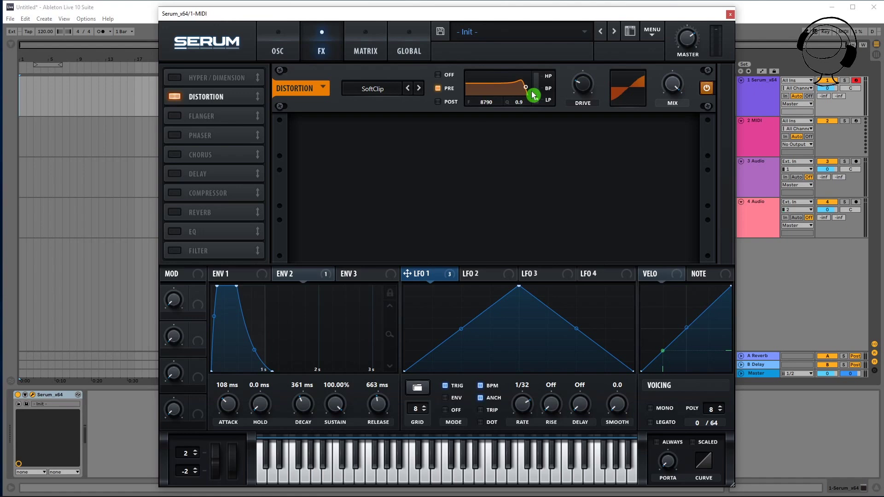
pyautogui.moveTo(529, 94)
pyautogui.mouseDown()
pyautogui.moveTo(501, 94)
pyautogui.moveTo(534, 95)
pyautogui.mouseUp()
pyautogui.moveTo(534, 95); pyautogui.dragTo(583, 82)
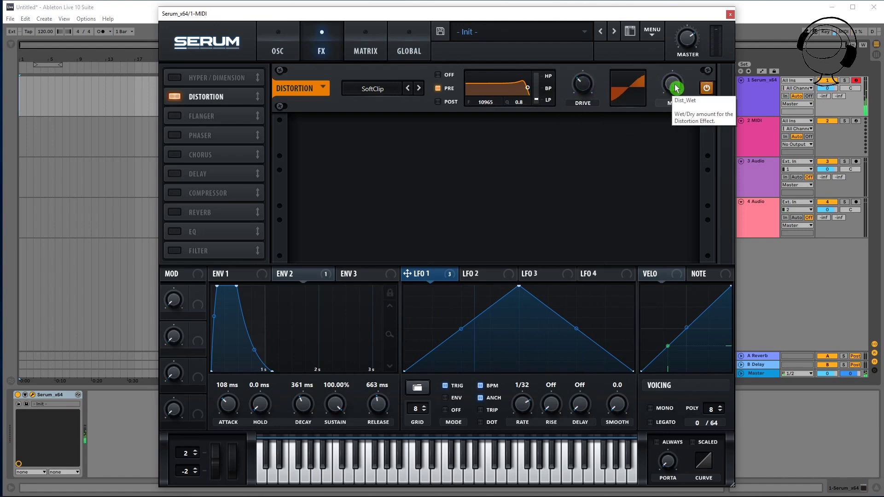
pyautogui.moveTo(676, 88); pyautogui.dragTo(674, 109)
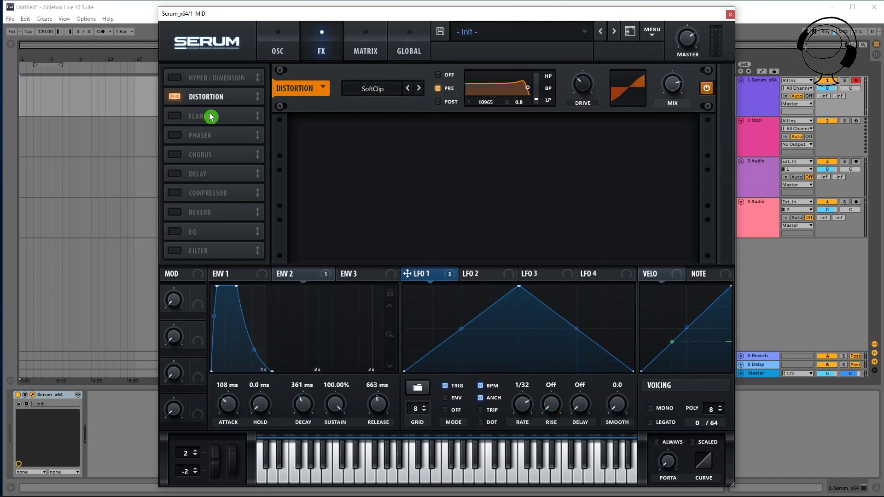
# Try the Flanger effect with a slower rate and a reduced mix.
pyautogui.click(179, 118)
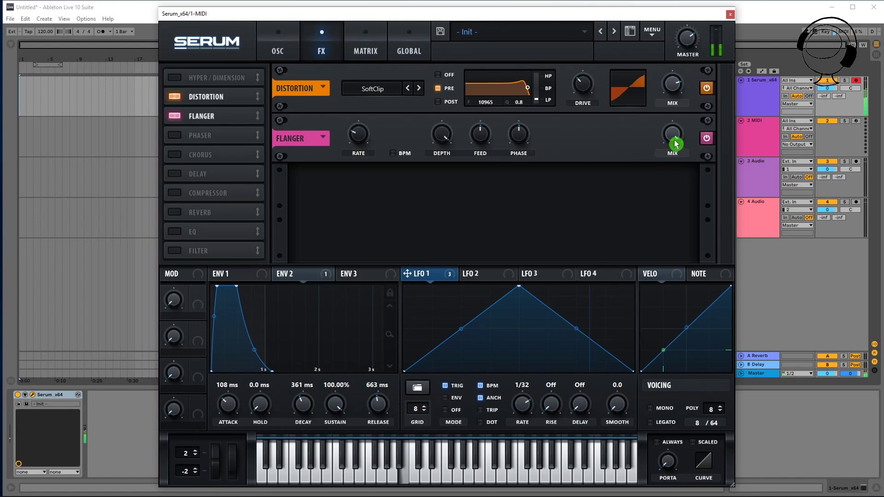
pyautogui.moveTo(670, 138); pyautogui.dragTo(690, 56)
pyautogui.moveTo(358, 135); pyautogui.dragTo(356, 162)
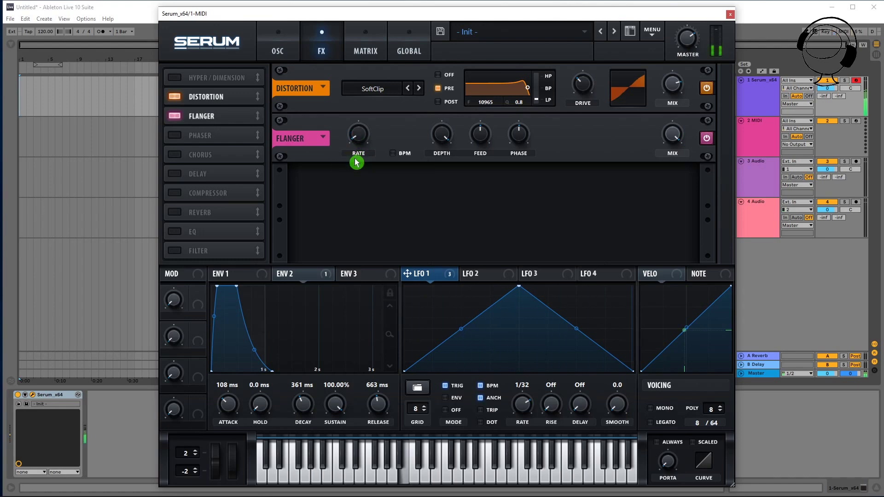
pyautogui.moveTo(672, 134); pyautogui.dragTo(669, 193)
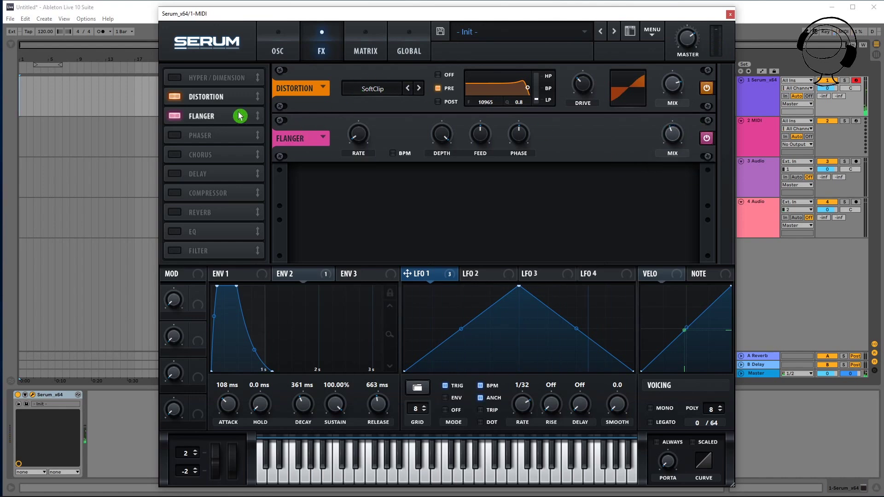
# Try the Phaser effect with a slower rate and reduced mix, and switch off both the flanger and phaser.
pyautogui.click(176, 136)
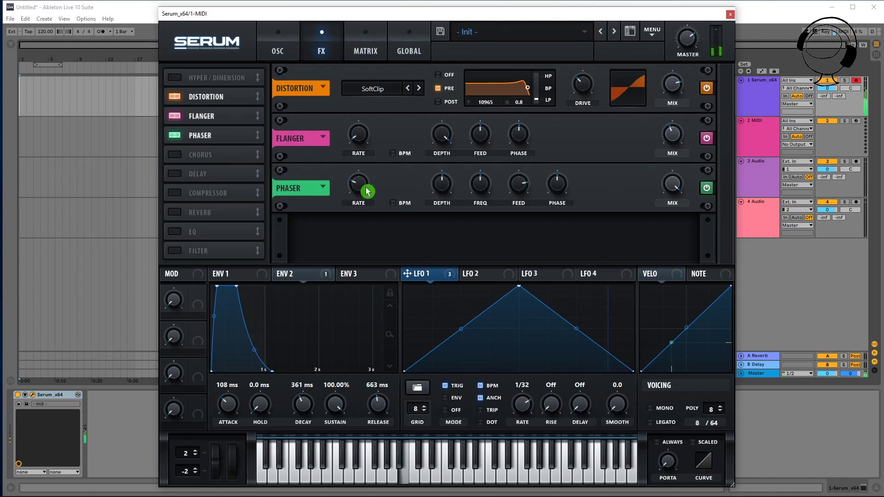
pyautogui.moveTo(363, 187); pyautogui.dragTo(365, 199)
pyautogui.moveTo(673, 186); pyautogui.dragTo(670, 242)
pyautogui.click(175, 117)
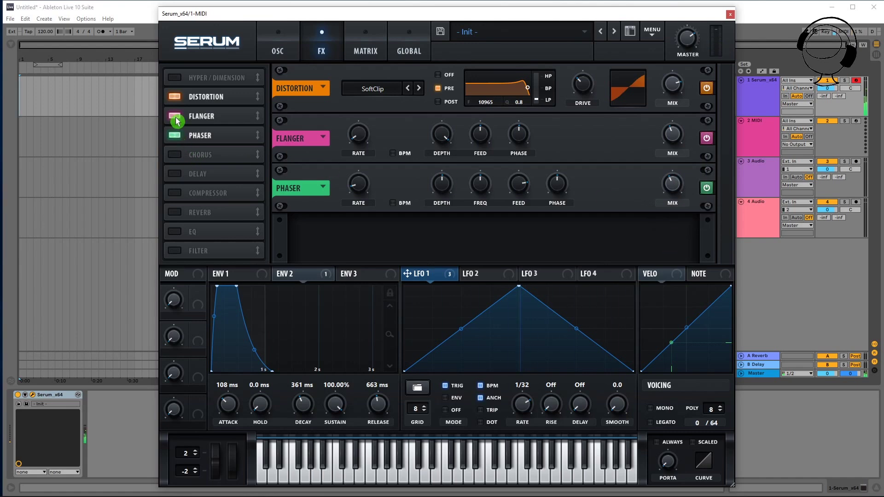
pyautogui.click(176, 143)
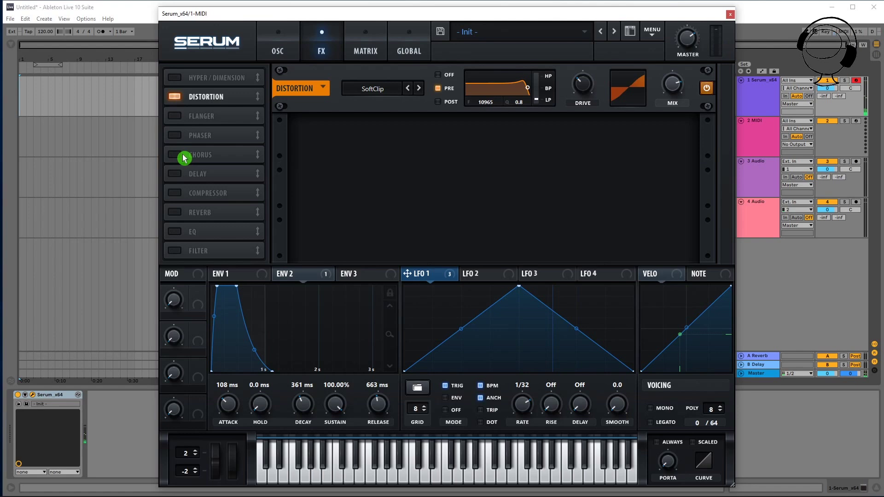
# Enable the Chorus effect, lower its rate to 0.00 Hz, and reduce its mix.
pyautogui.click(179, 155)
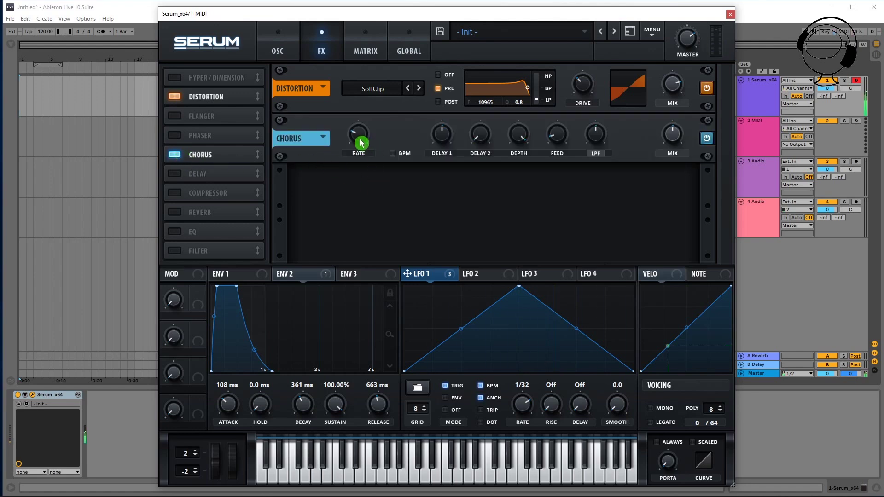
pyautogui.moveTo(359, 138); pyautogui.dragTo(359, 155)
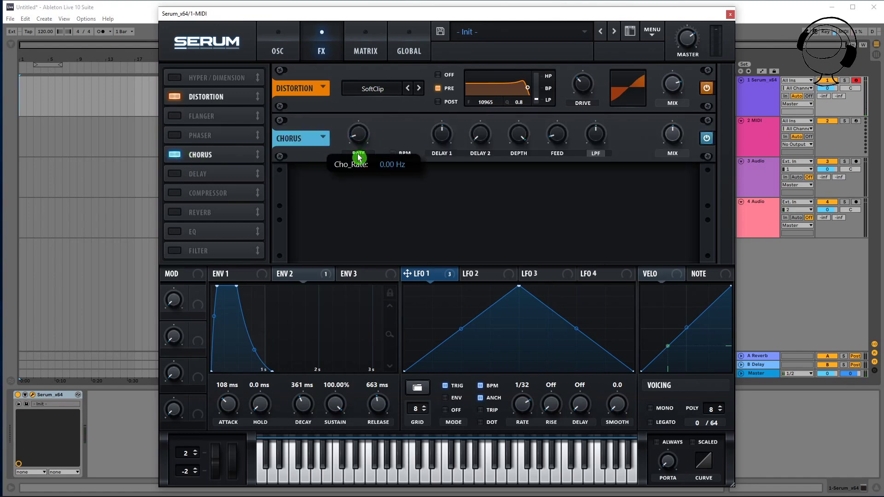
pyautogui.moveTo(679, 138); pyautogui.dragTo(675, 91)
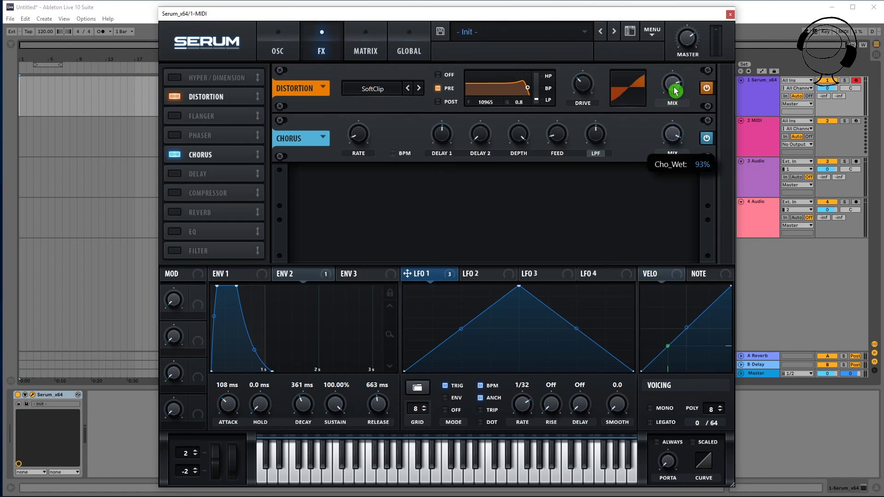
pyautogui.moveTo(676, 91); pyautogui.dragTo(674, 143)
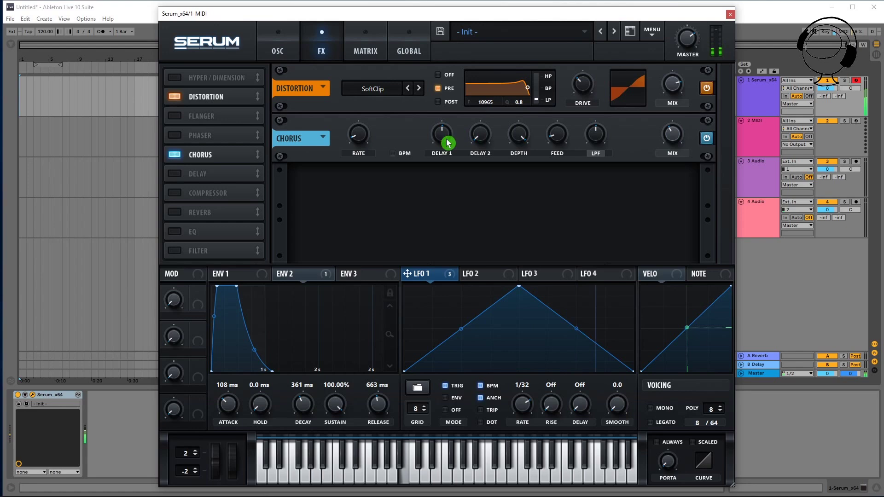
pyautogui.moveTo(357, 139)
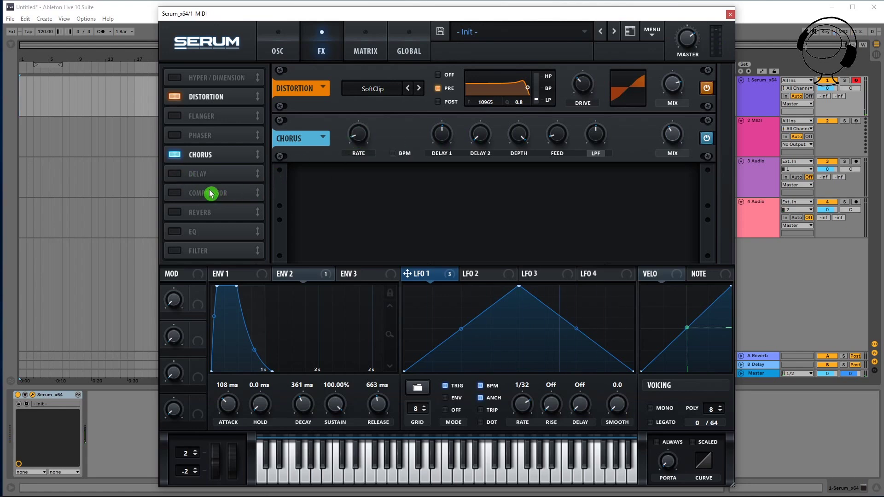
# Enable the Delay effect without BPM sync and set its left and right times to 44.67 and 42.03.
pyautogui.click(174, 174)
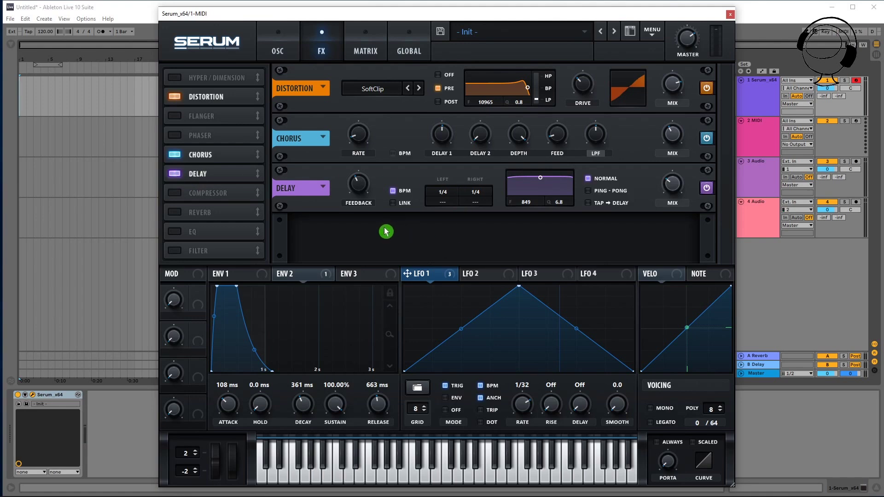
pyautogui.click(396, 191)
pyautogui.moveTo(446, 194); pyautogui.dragTo(476, 204)
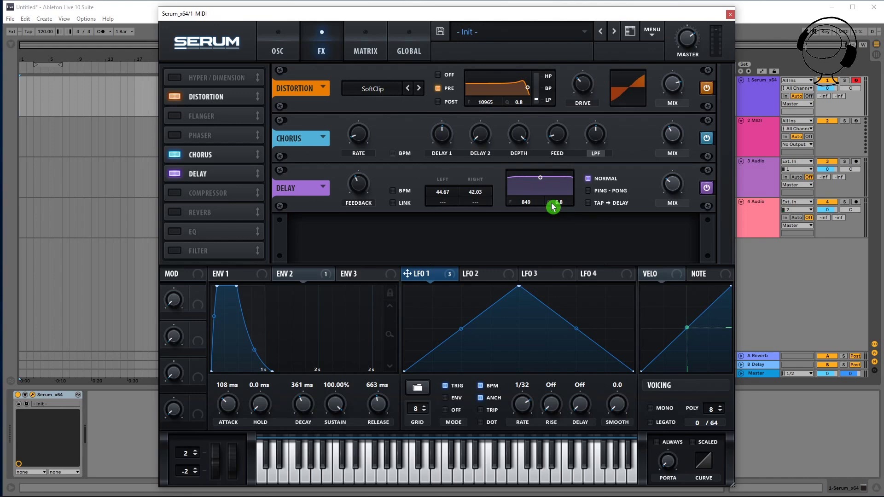
# Set the delay's filter to about 1488 with Q 1.9 and its mix to about 38%, and compare the sound with the effect bypassed.
pyautogui.moveTo(541, 185); pyautogui.dragTo(552, 198)
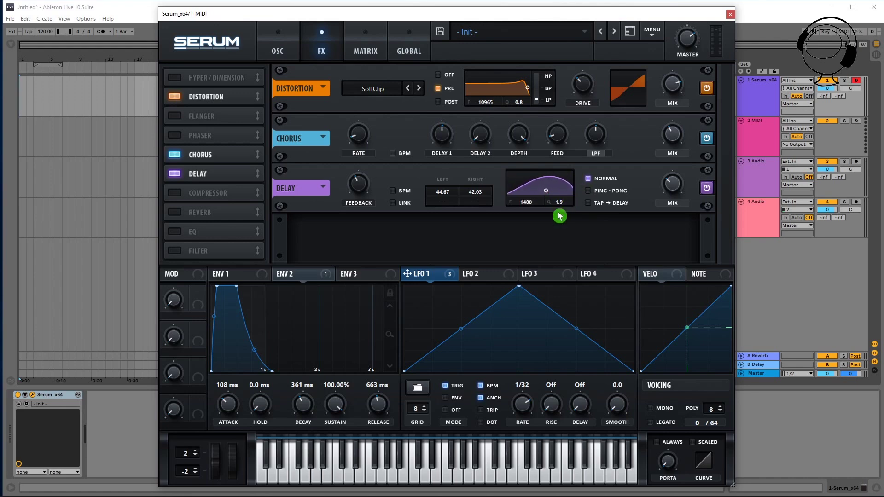
pyautogui.moveTo(674, 193)
pyautogui.mouseDown()
pyautogui.moveTo(680, 113)
pyautogui.moveTo(675, 183)
pyautogui.mouseUp()
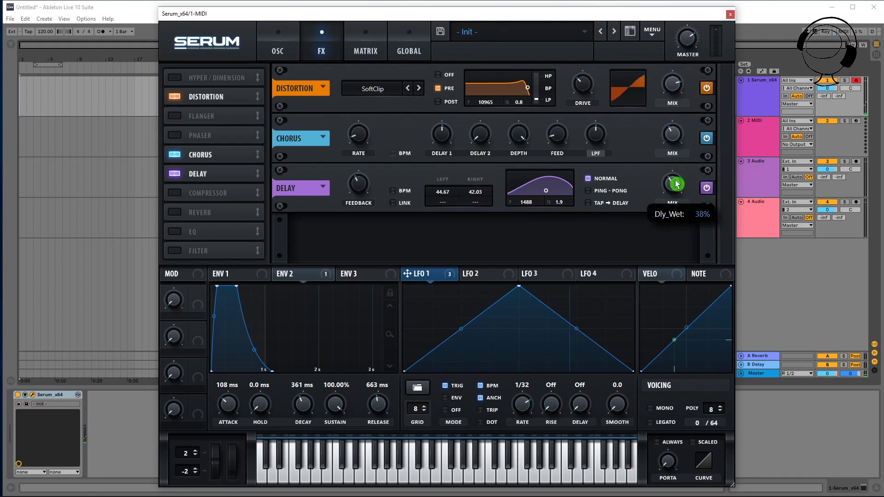
pyautogui.press('j')
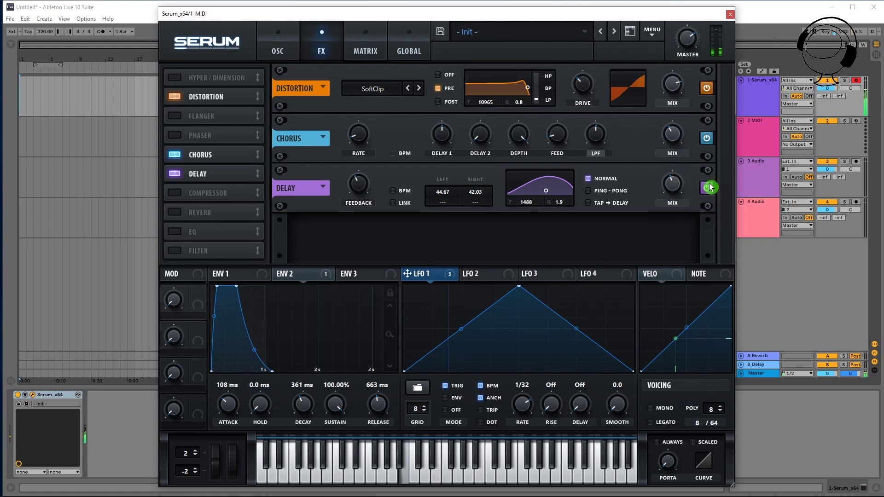
pyautogui.press('j')
pyautogui.click(709, 190)
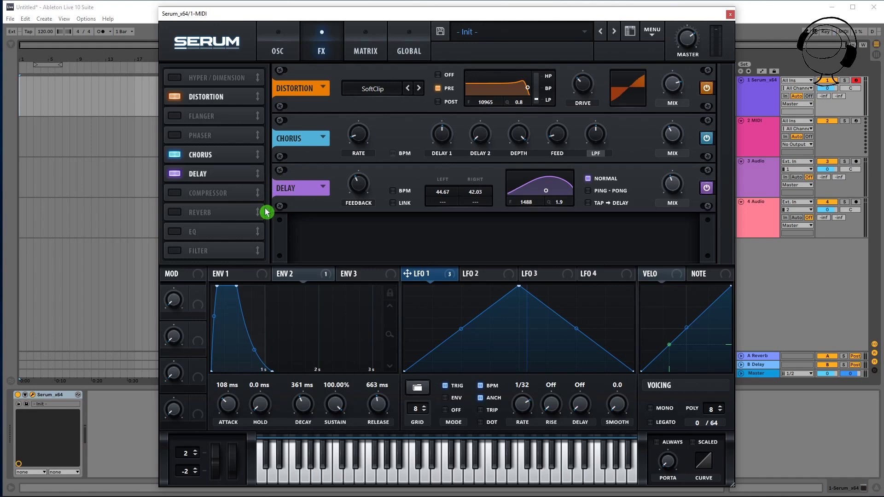
# Enable the MG Low 6 Filter effect, modulate its cutoff with LFO 1, raise its cutoff and fat, and reduce its mix.
pyautogui.click(176, 254)
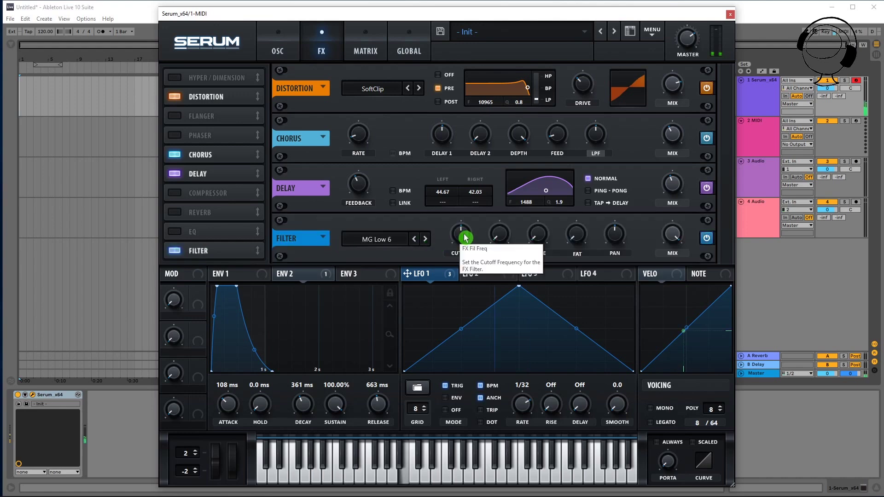
pyautogui.moveTo(465, 239)
pyautogui.mouseDown()
pyautogui.moveTo(464, 210)
pyautogui.moveTo(464, 229)
pyautogui.mouseUp()
pyautogui.moveTo(578, 250); pyautogui.dragTo(578, 203)
pyautogui.moveTo(441, 247); pyautogui.dragTo(465, 252)
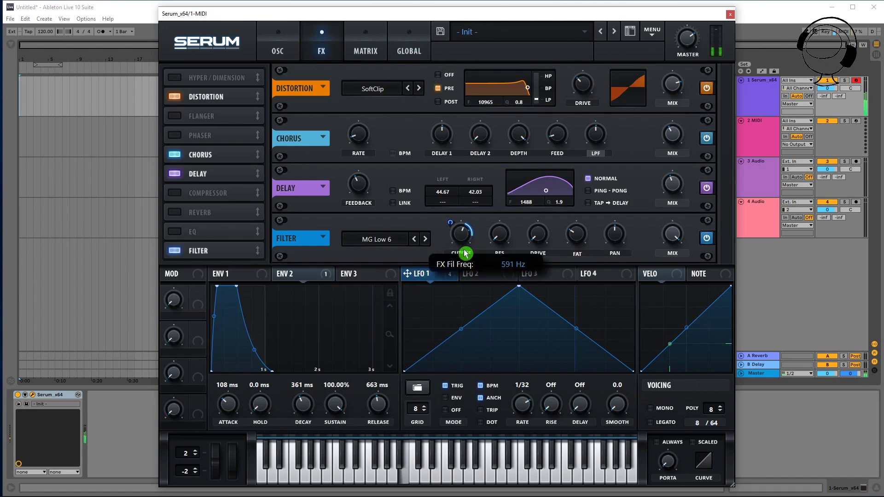
pyautogui.moveTo(465, 251)
pyautogui.mouseDown()
pyautogui.moveTo(466, 263)
pyautogui.moveTo(465, 245)
pyautogui.mouseUp()
pyautogui.moveTo(663, 230); pyautogui.dragTo(665, 268)
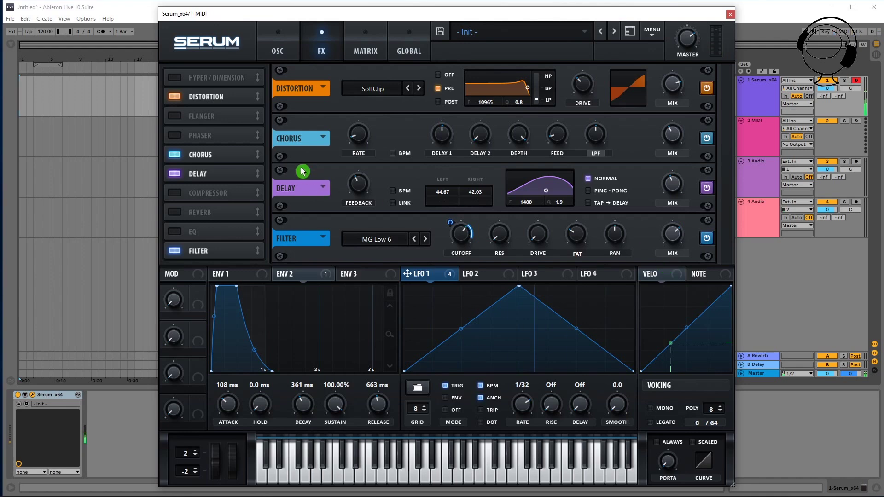
# Readjust the LFO 1-modulated level of oscillator A and raise the level of oscillator B.
pyautogui.click(291, 55)
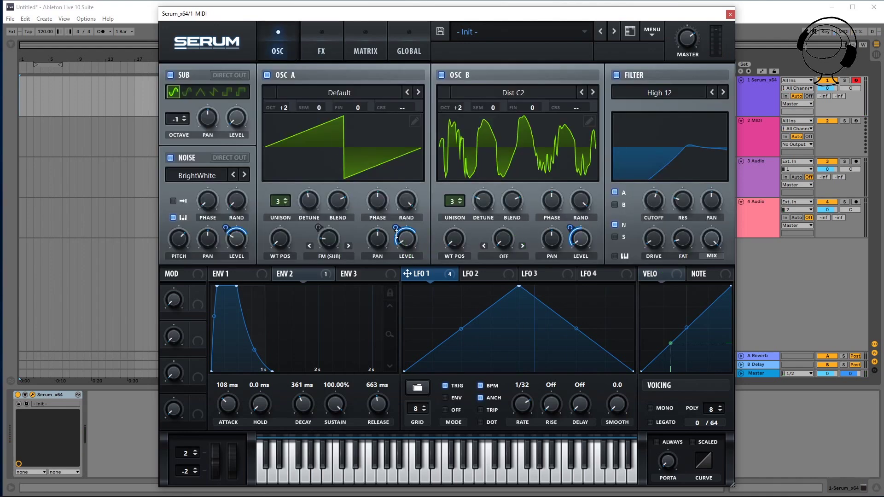
pyautogui.moveTo(409, 242)
pyautogui.mouseDown()
pyautogui.moveTo(406, 232)
pyautogui.moveTo(405, 242)
pyautogui.mouseUp()
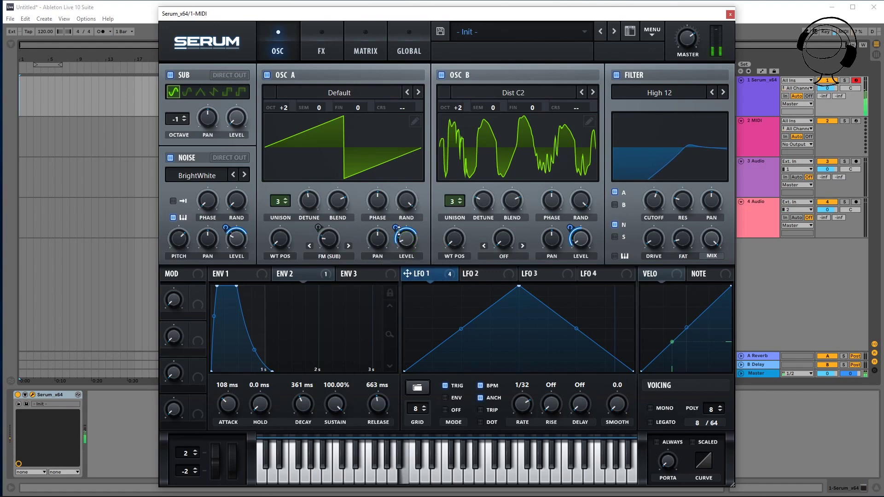
pyautogui.moveTo(580, 239); pyautogui.dragTo(583, 228)
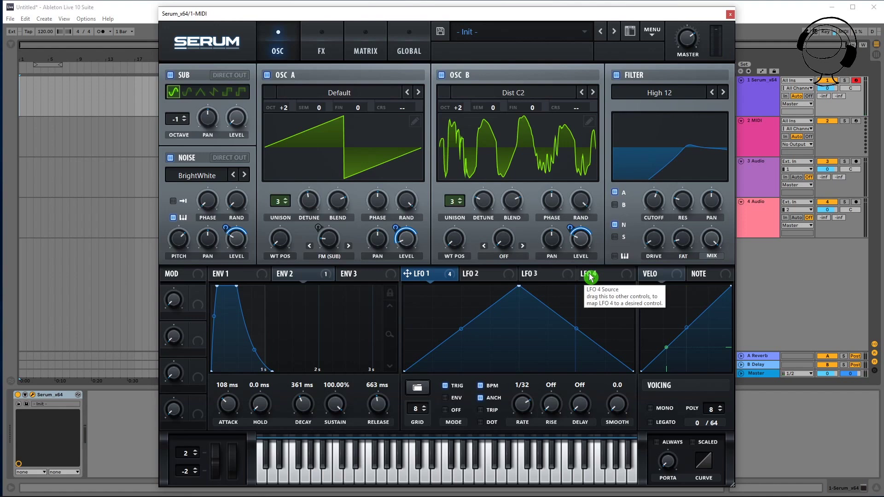
# Save the patch as a preset named "text appear" in the User presets folder.
pyautogui.click(443, 33)
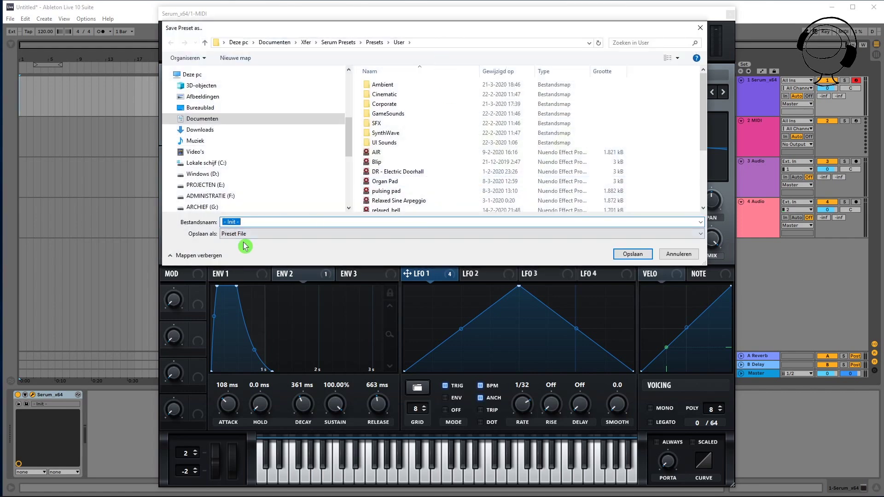
pyautogui.write('text appear')
pyautogui.press('Return')
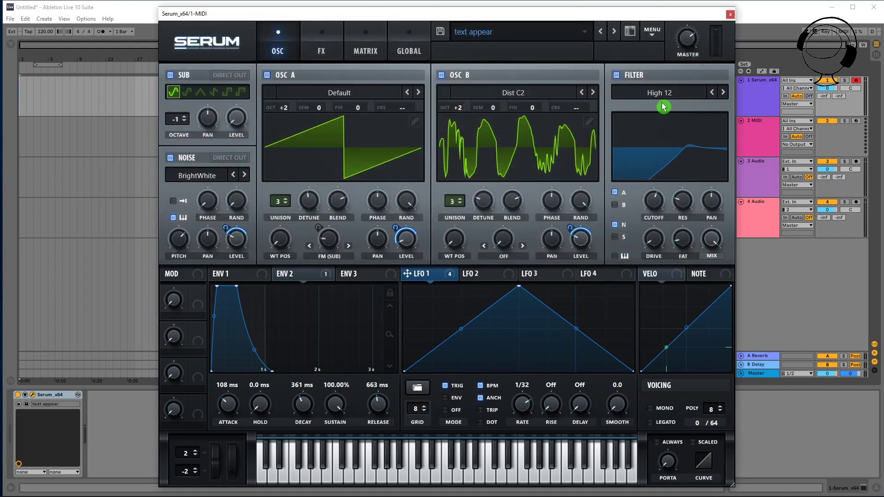
# Fill in the preset's author name and set its description to "UI Sounds".
pyautogui.click(636, 53)
pyautogui.write('Jelmer Althuis')
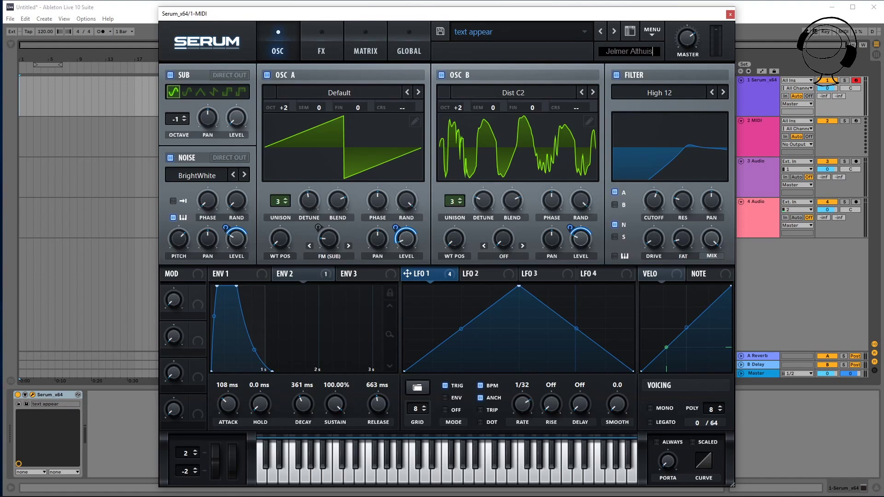
pyautogui.click(527, 48)
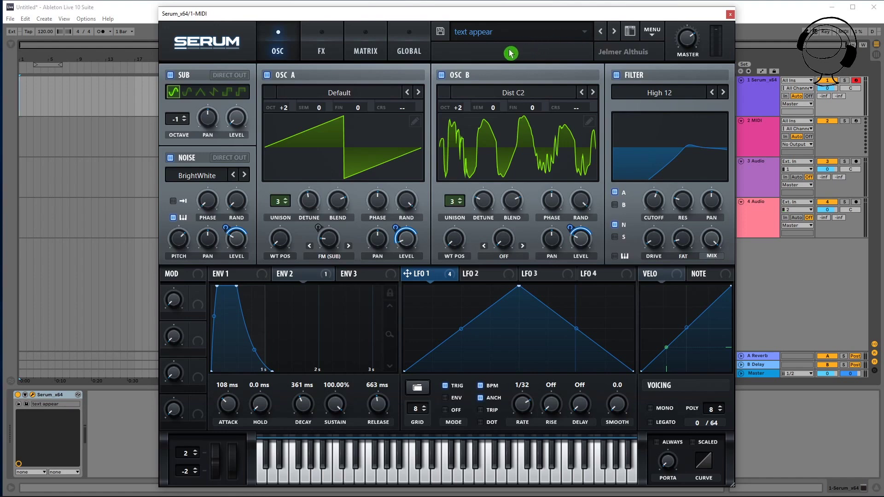
pyautogui.click(480, 53)
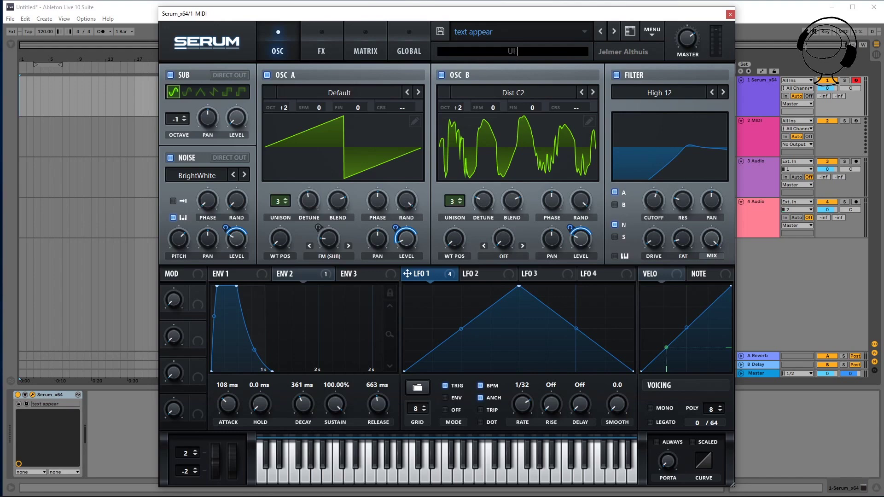
pyautogui.press('Return')
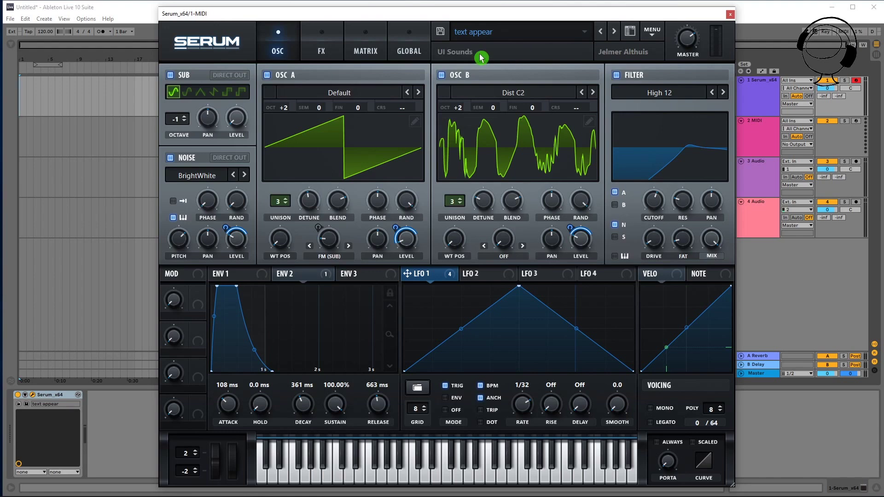